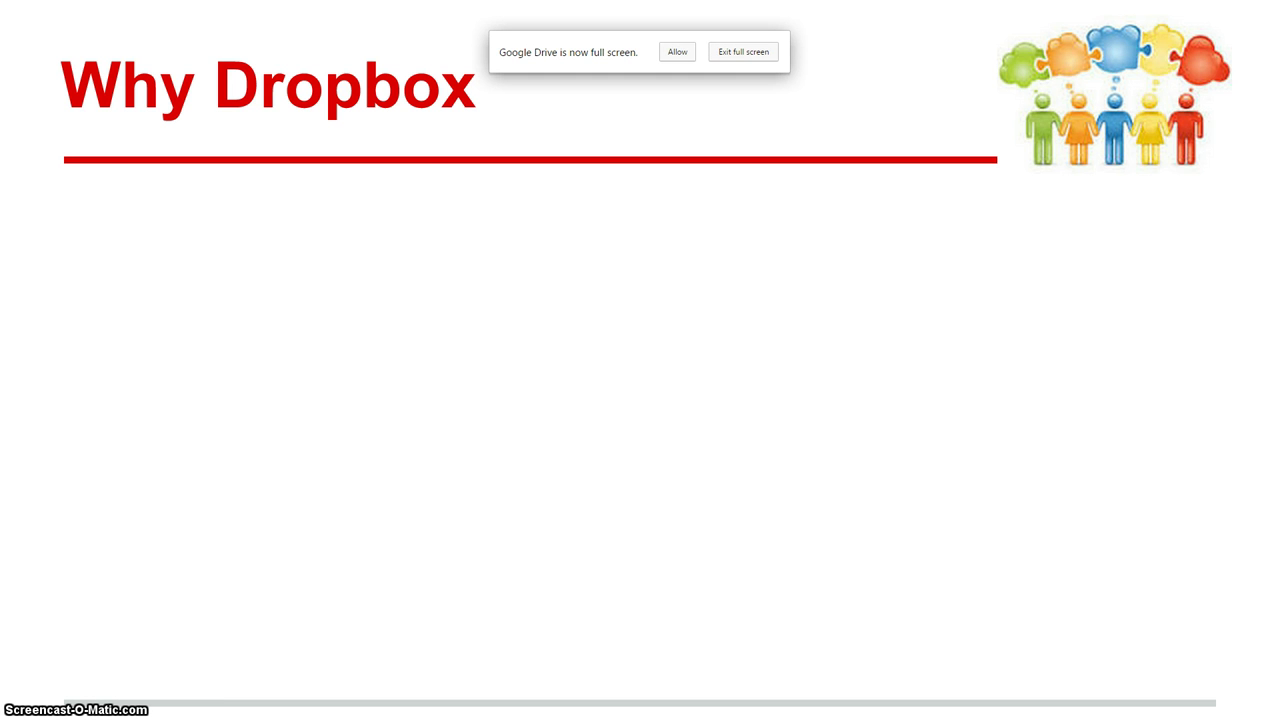
- Reveal the next point on the Why Dropbox slide
{"action": "key", "text": "Right"}
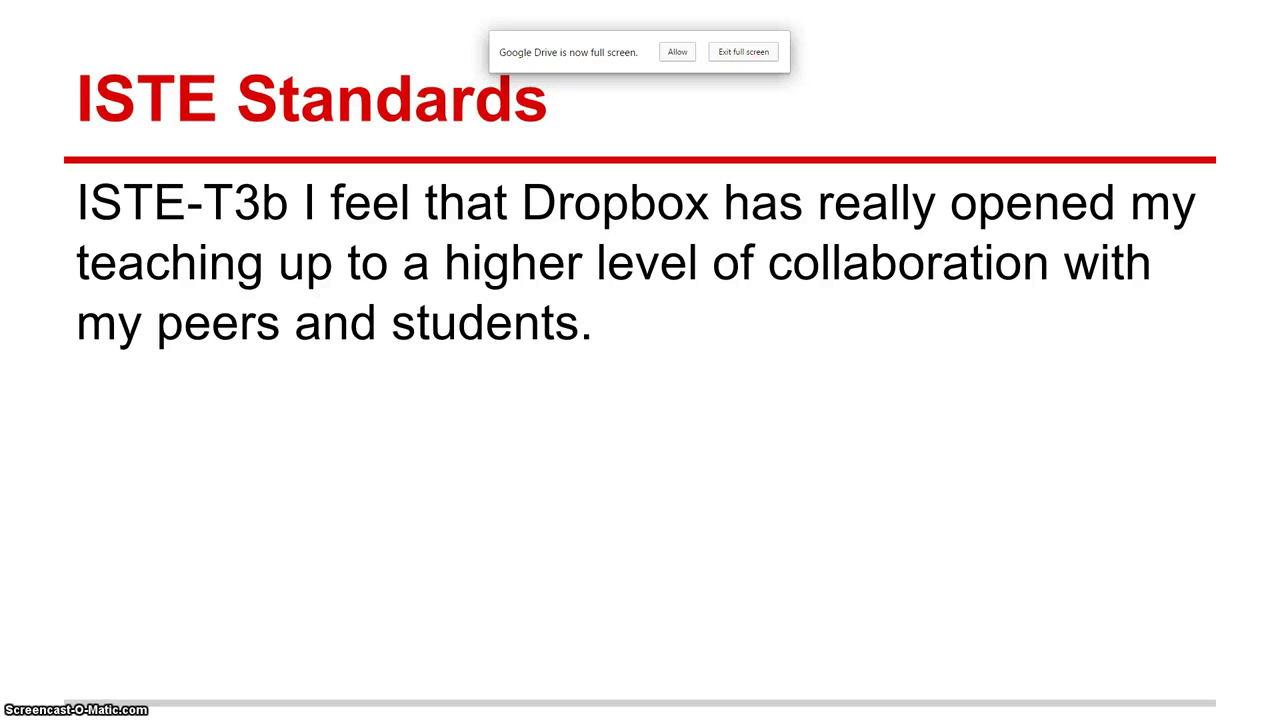
- Reveal the second ISTE Standards point on the slide
{"action": "key", "text": "Right"}
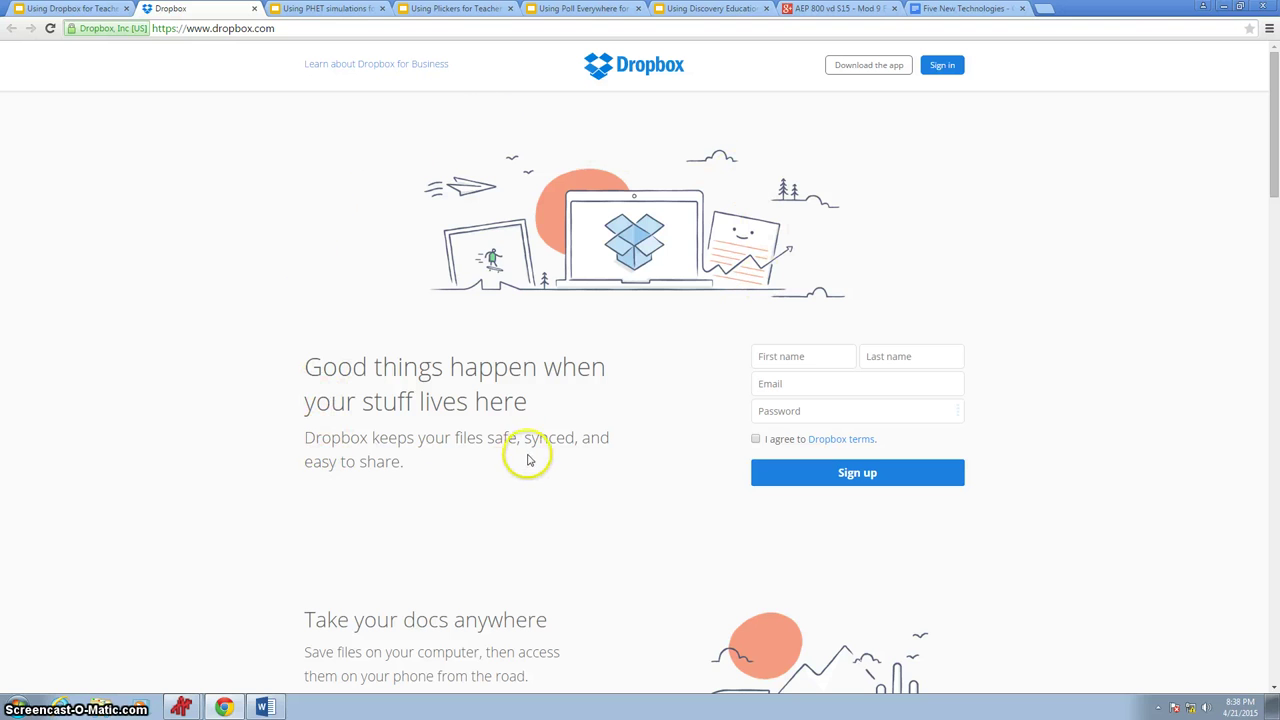
{"action": "scroll", "coordinate": [576, 455], "scroll_direction": "down", "scroll_amount": 2}
{"action": "scroll", "coordinate": [576, 455], "scroll_direction": "down", "scroll_amount": 5}
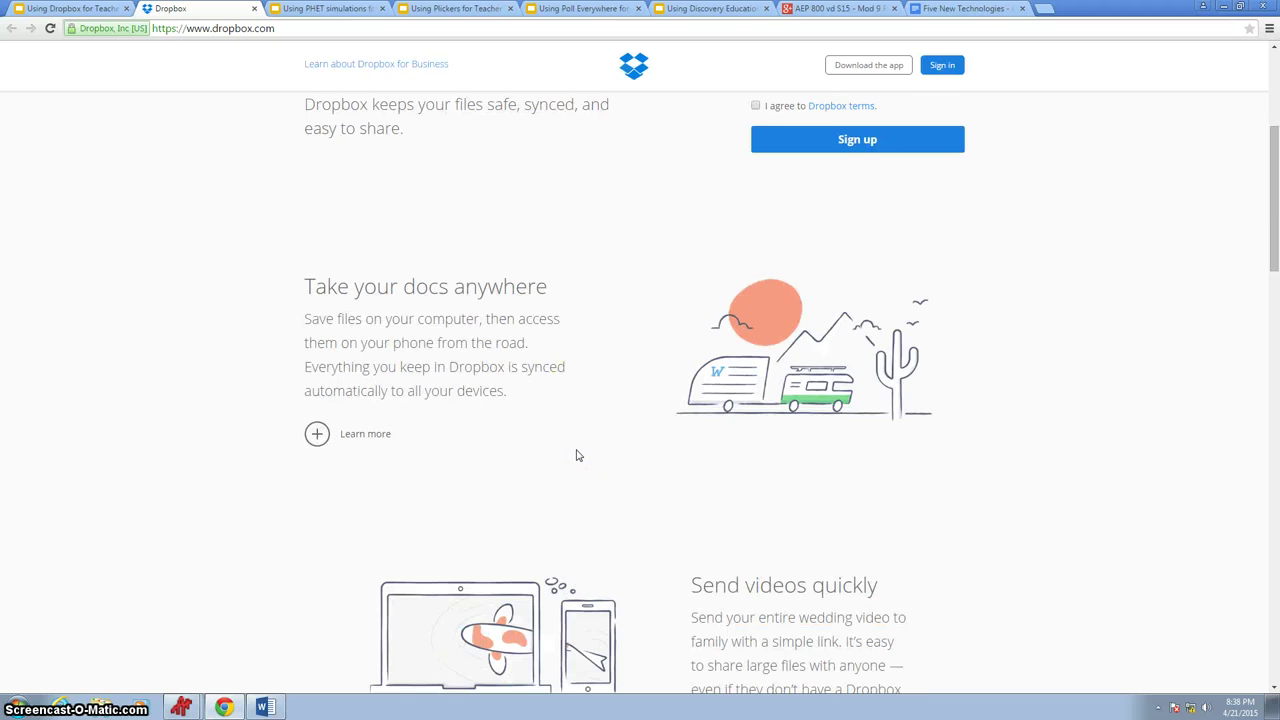
{"action": "scroll", "coordinate": [577, 451], "scroll_direction": "up", "scroll_amount": 3}
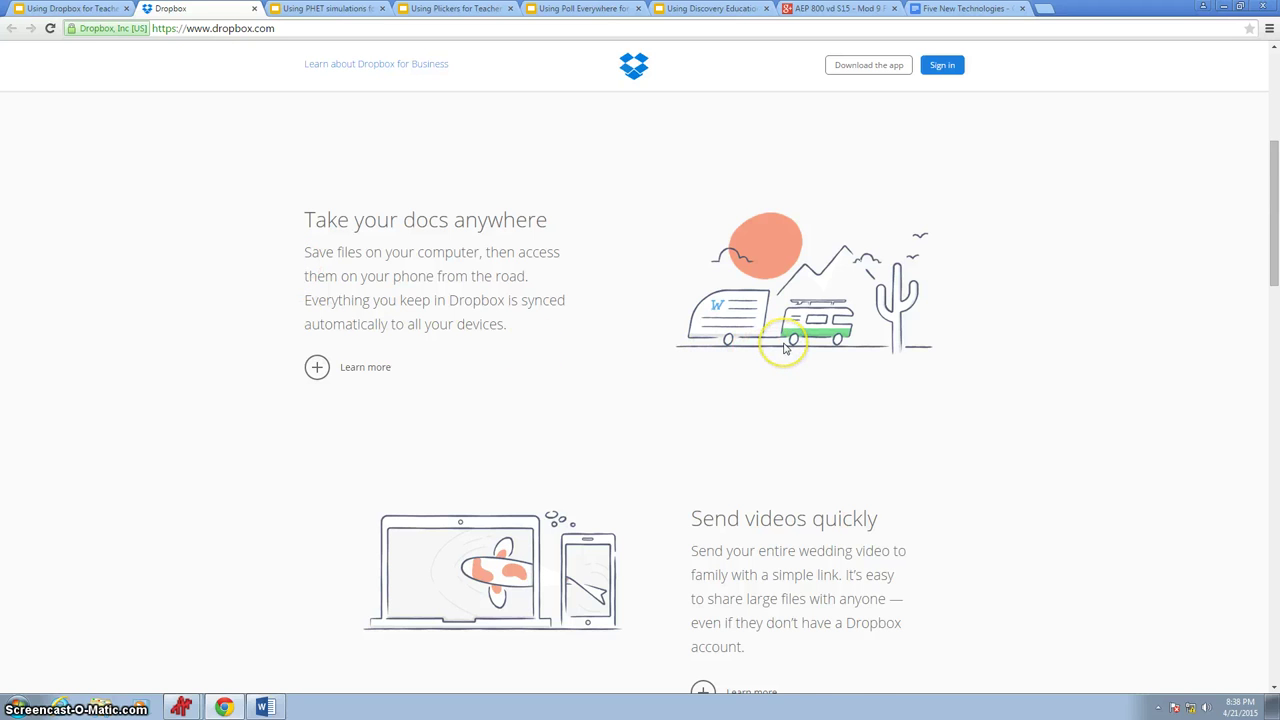
{"action": "scroll", "coordinate": [783, 349], "scroll_direction": "down", "scroll_amount": 2}
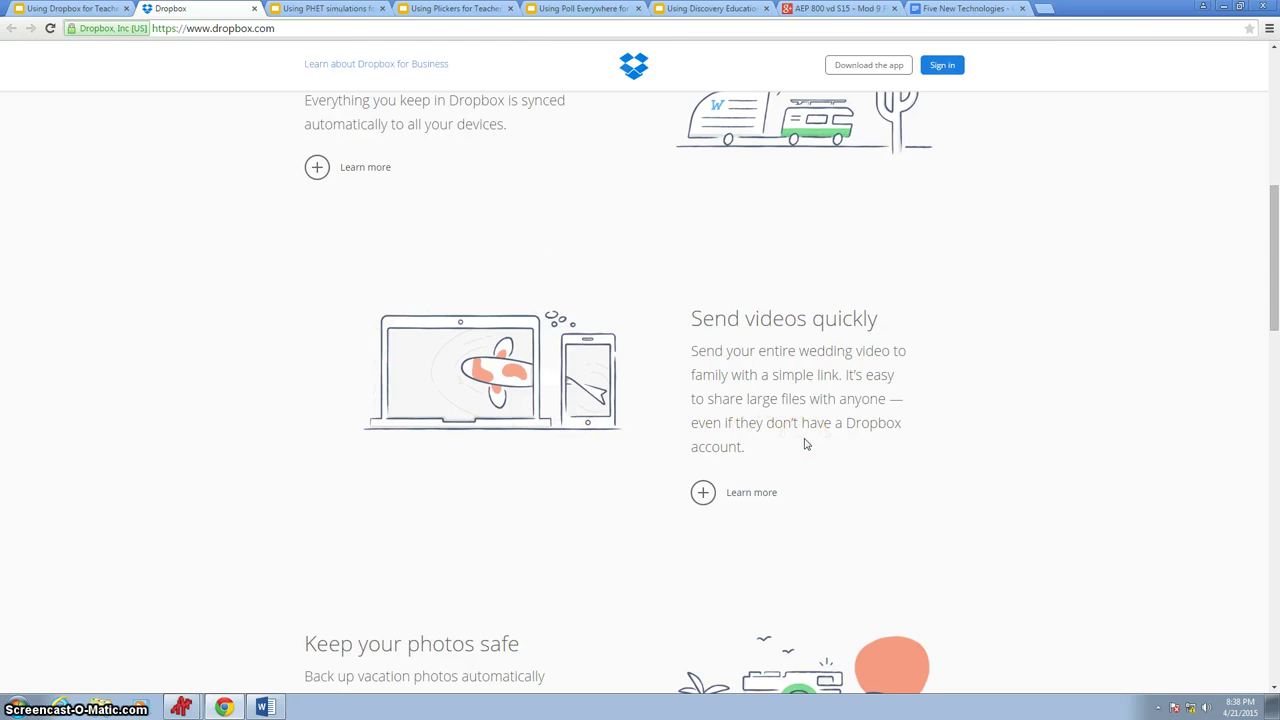
{"action": "scroll", "coordinate": [806, 445], "scroll_direction": "down", "scroll_amount": 1}
{"action": "scroll", "coordinate": [806, 446], "scroll_direction": "down", "scroll_amount": 2}
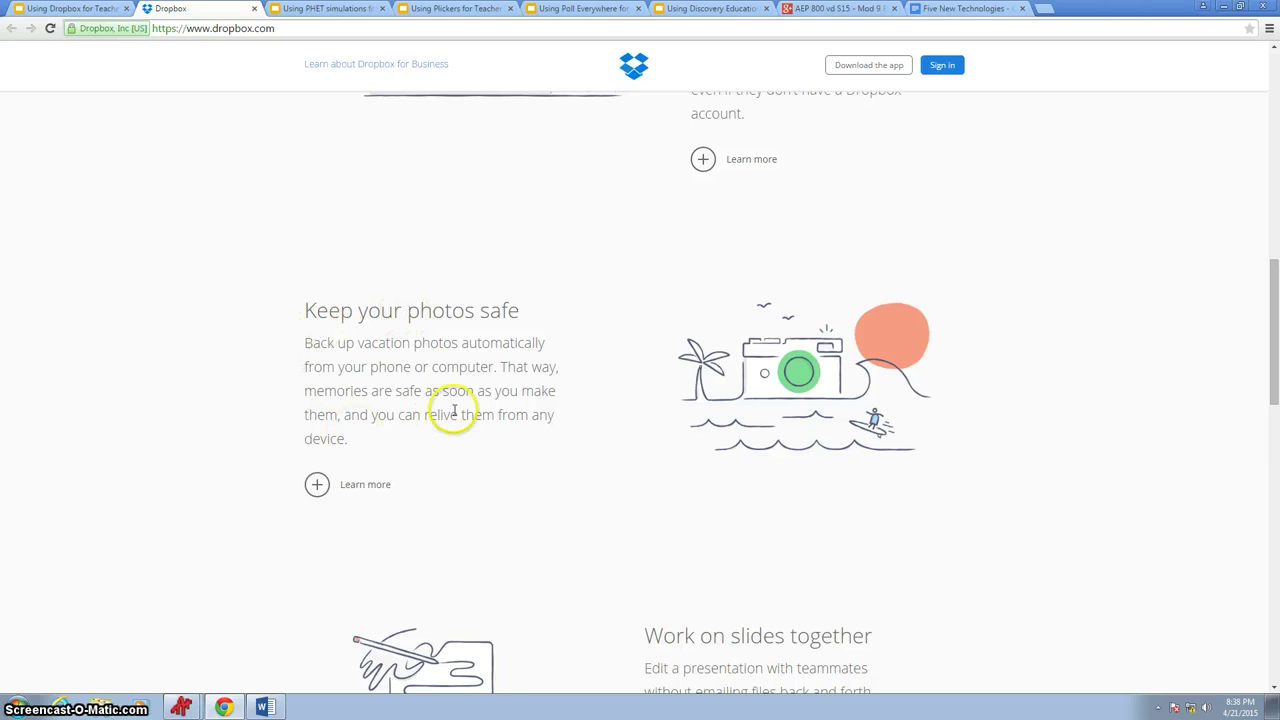
{"action": "scroll", "coordinate": [452, 414], "scroll_direction": "down", "scroll_amount": 2}
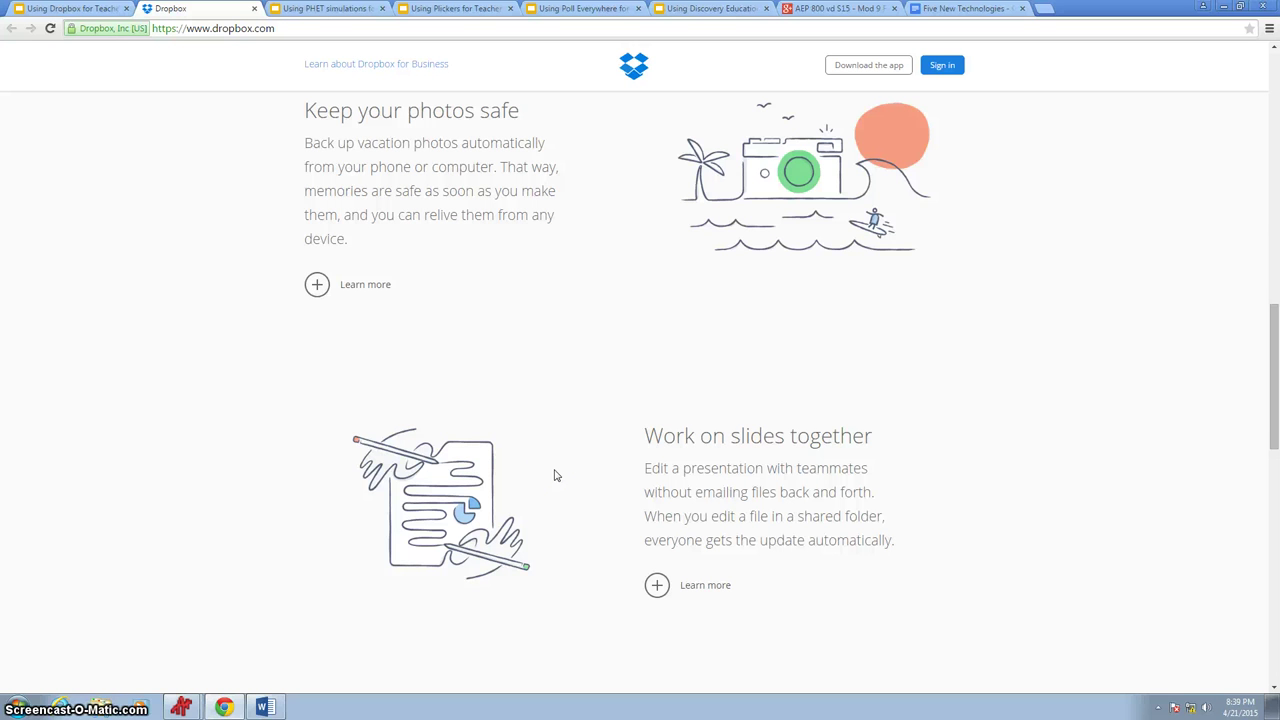
{"action": "scroll", "coordinate": [556, 476], "scroll_direction": "up", "scroll_amount": 10}
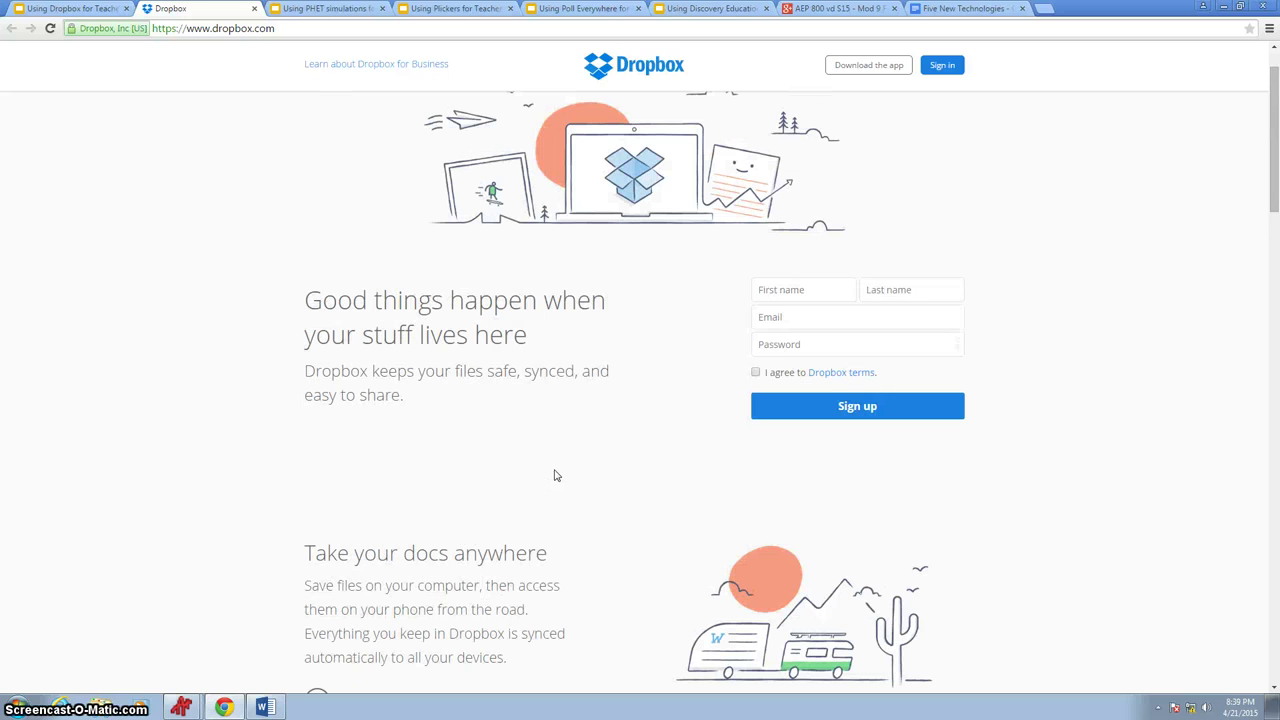
{"action": "scroll", "coordinate": [556, 476], "scroll_direction": "up", "scroll_amount": 1}
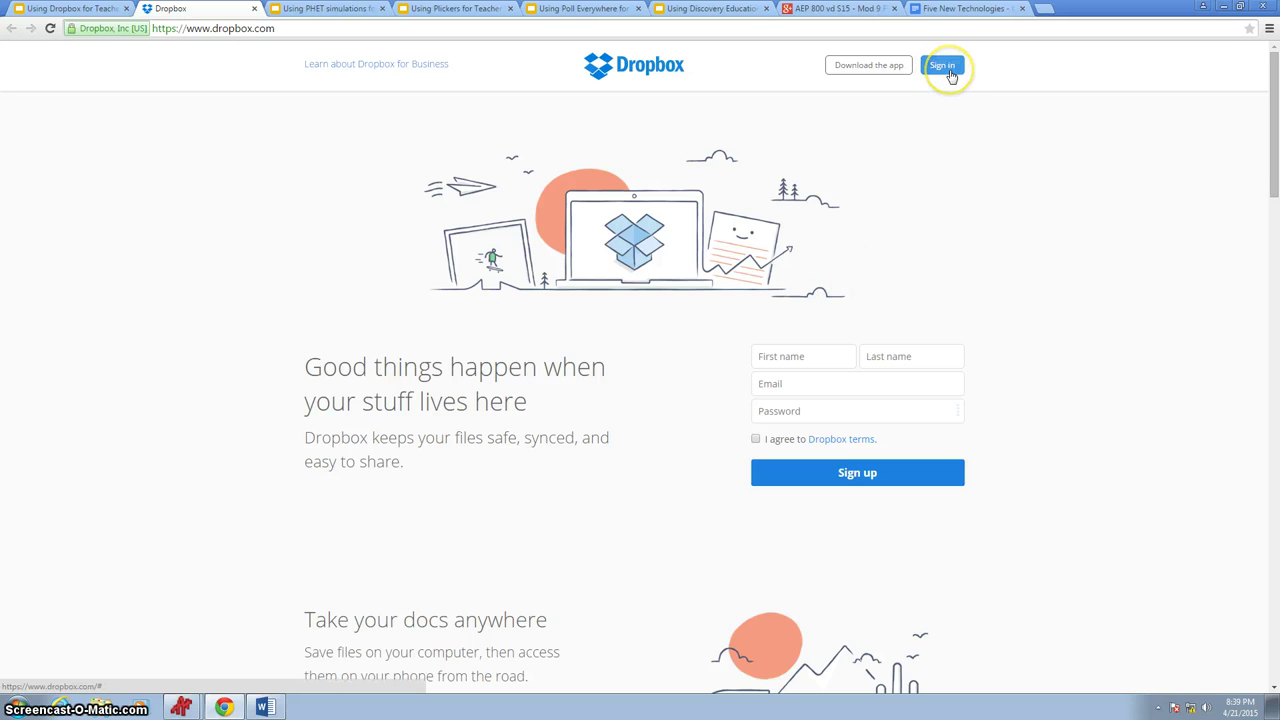
- Open the Dropbox sign-in form and enter the account e-mail address
{"action": "left_click", "coordinate": [947, 70]}
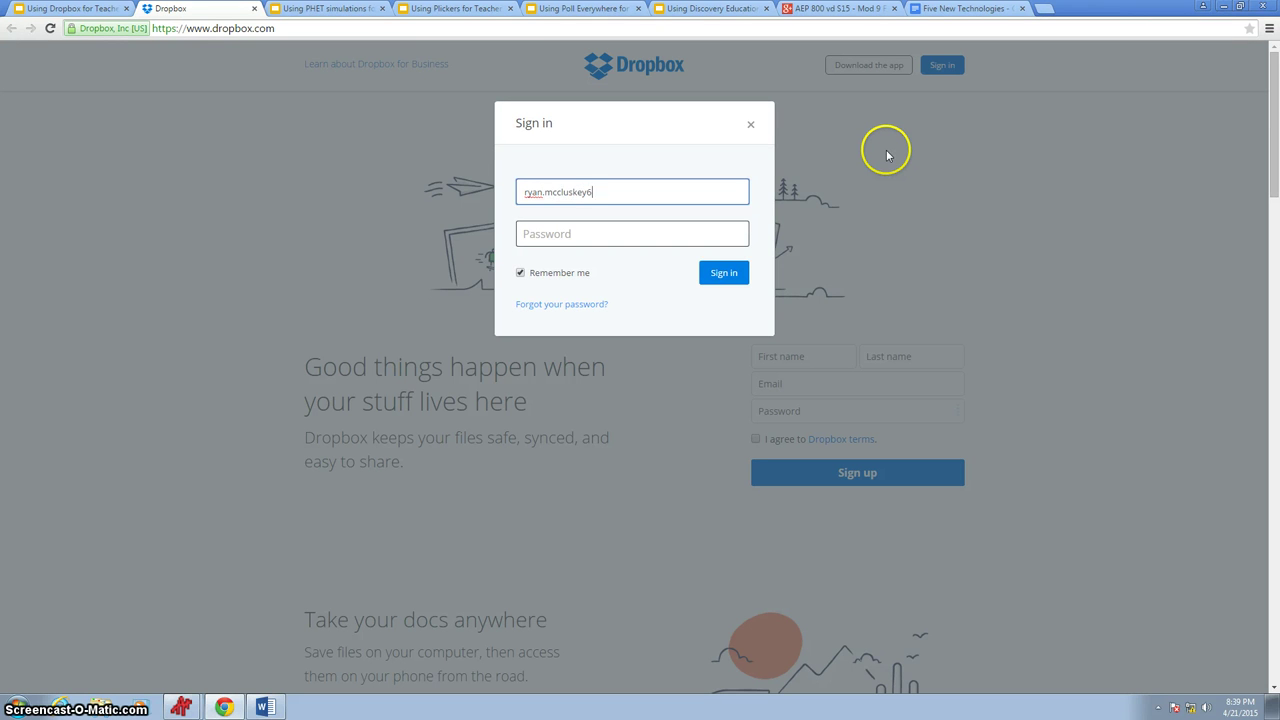
{"action": "key", "text": "Tab"}
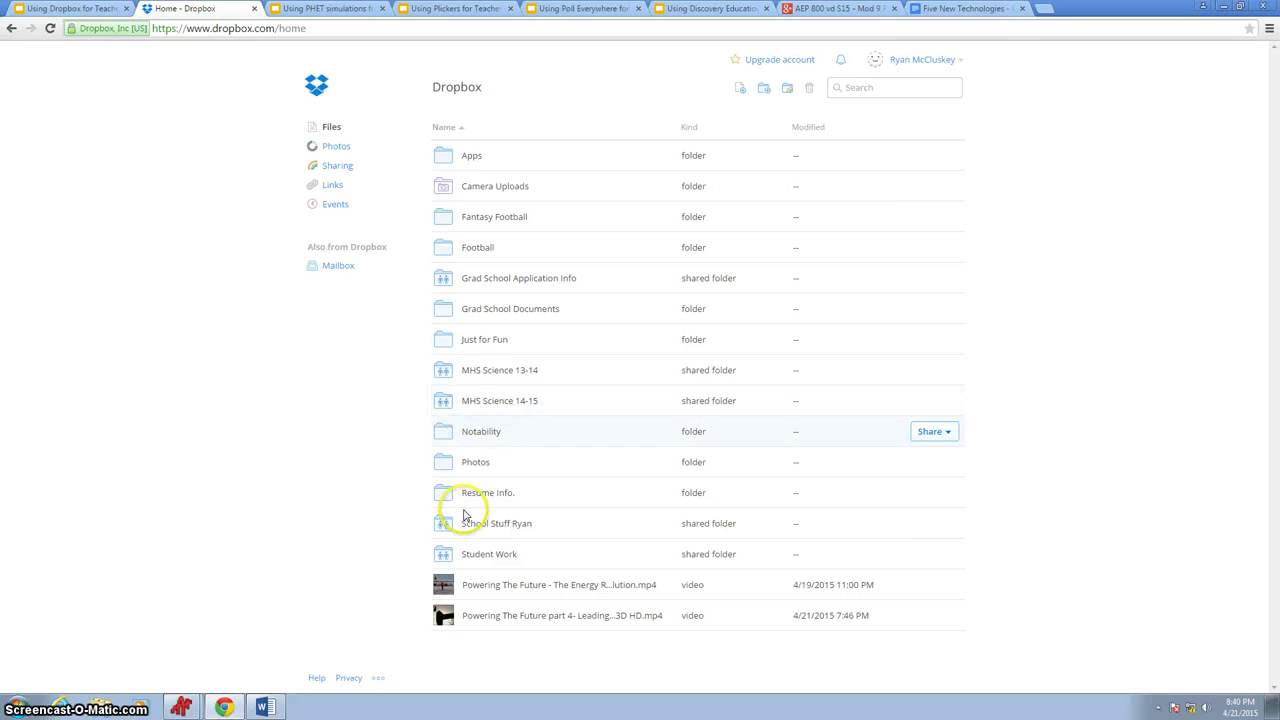
{"action": "left_click", "coordinate": [340, 168]}
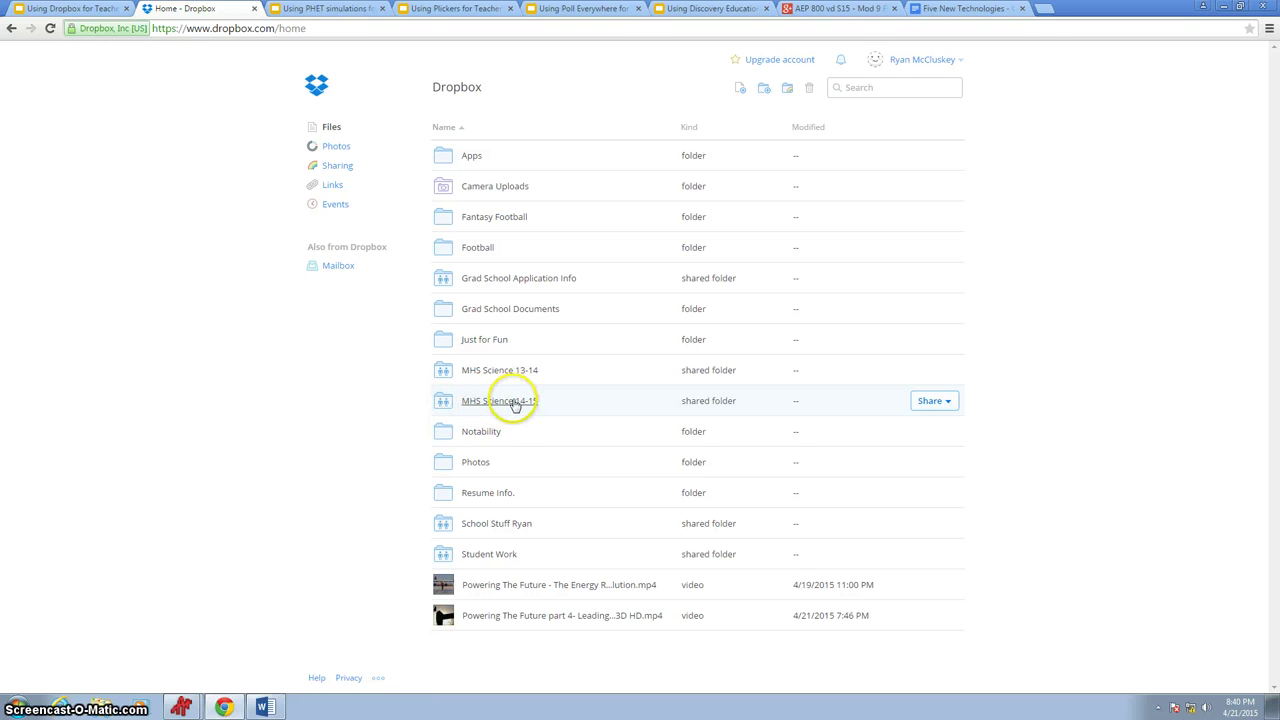
- Drill from MHS Science 14-15 into Chemistry I > Powerpoints > Chapter 10
{"action": "left_click", "coordinate": [513, 401]}
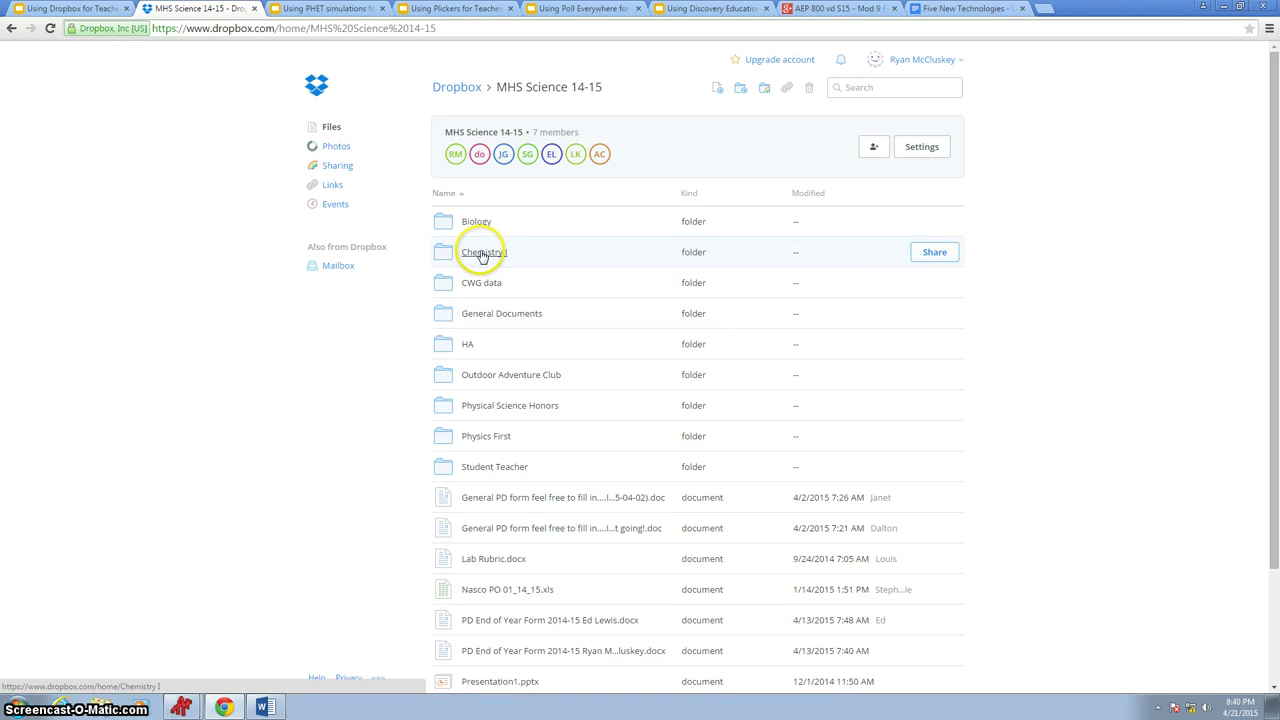
{"action": "left_click", "coordinate": [481, 253]}
{"action": "scroll", "coordinate": [517, 297], "scroll_direction": "down", "scroll_amount": 1}
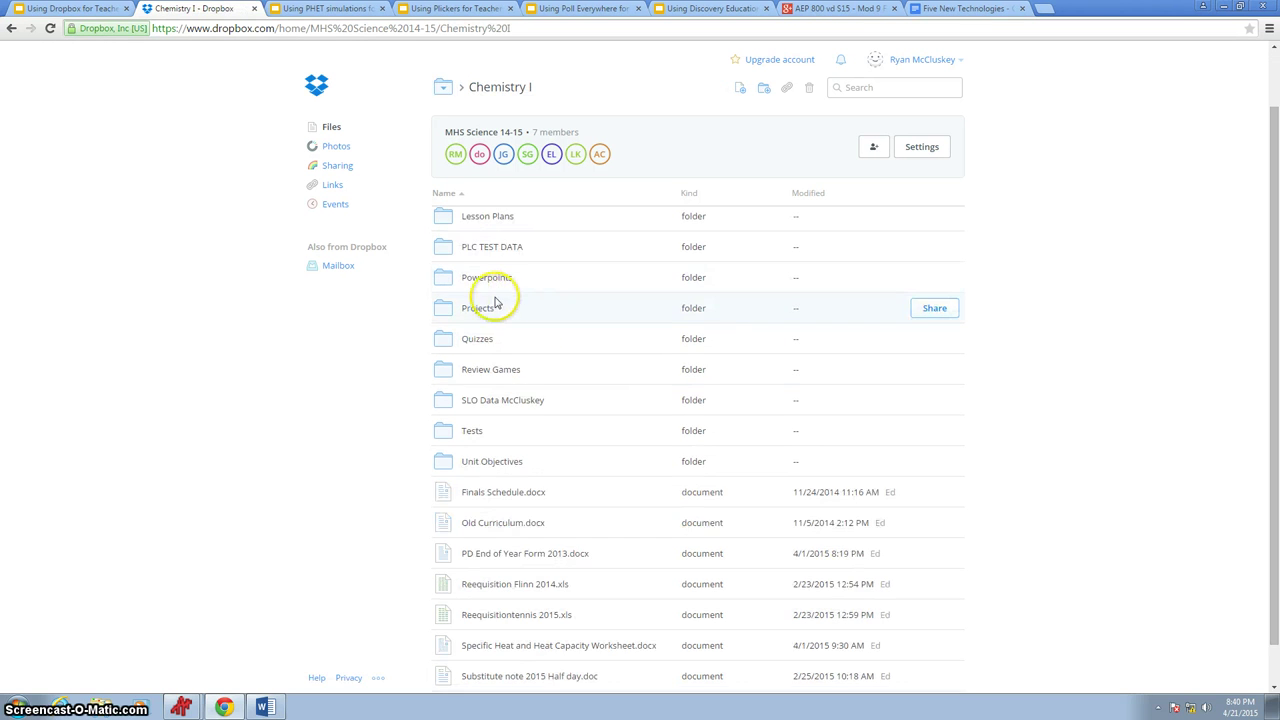
{"action": "left_click", "coordinate": [473, 284]}
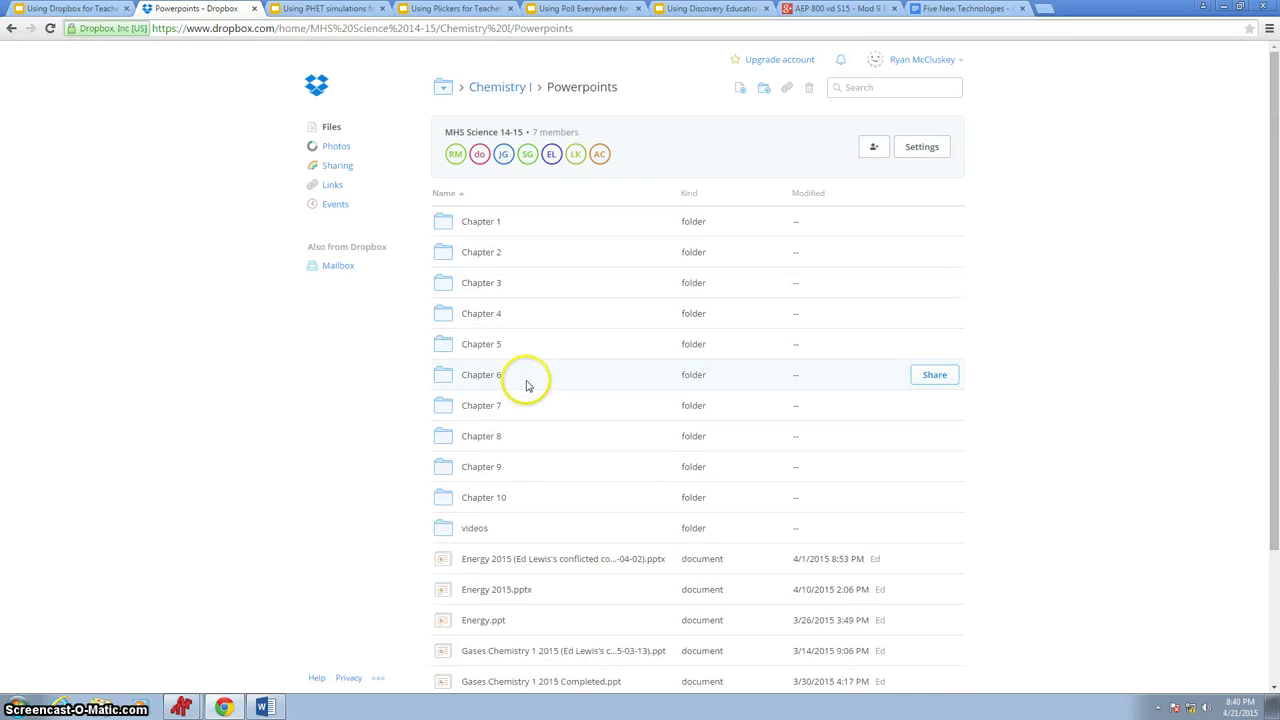
{"action": "scroll", "coordinate": [523, 380], "scroll_direction": "down", "scroll_amount": 1}
{"action": "scroll", "coordinate": [533, 487], "scroll_direction": "down", "scroll_amount": 1}
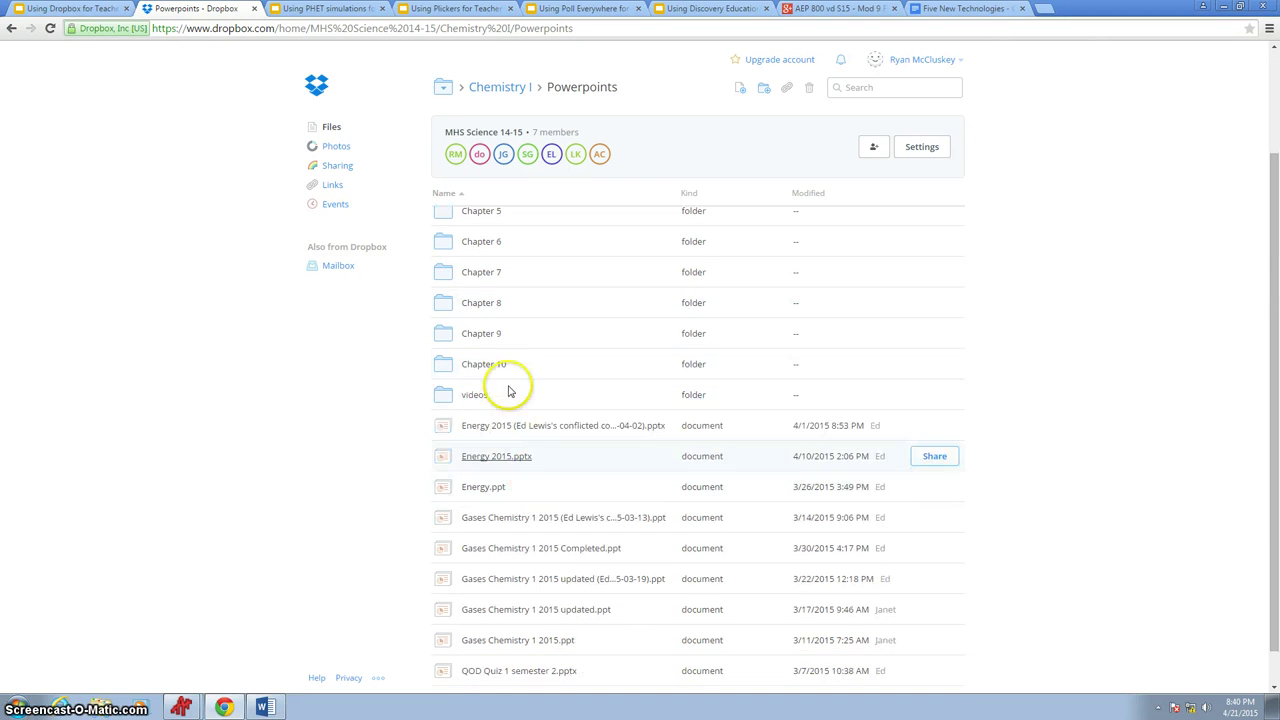
{"action": "left_click", "coordinate": [490, 368]}
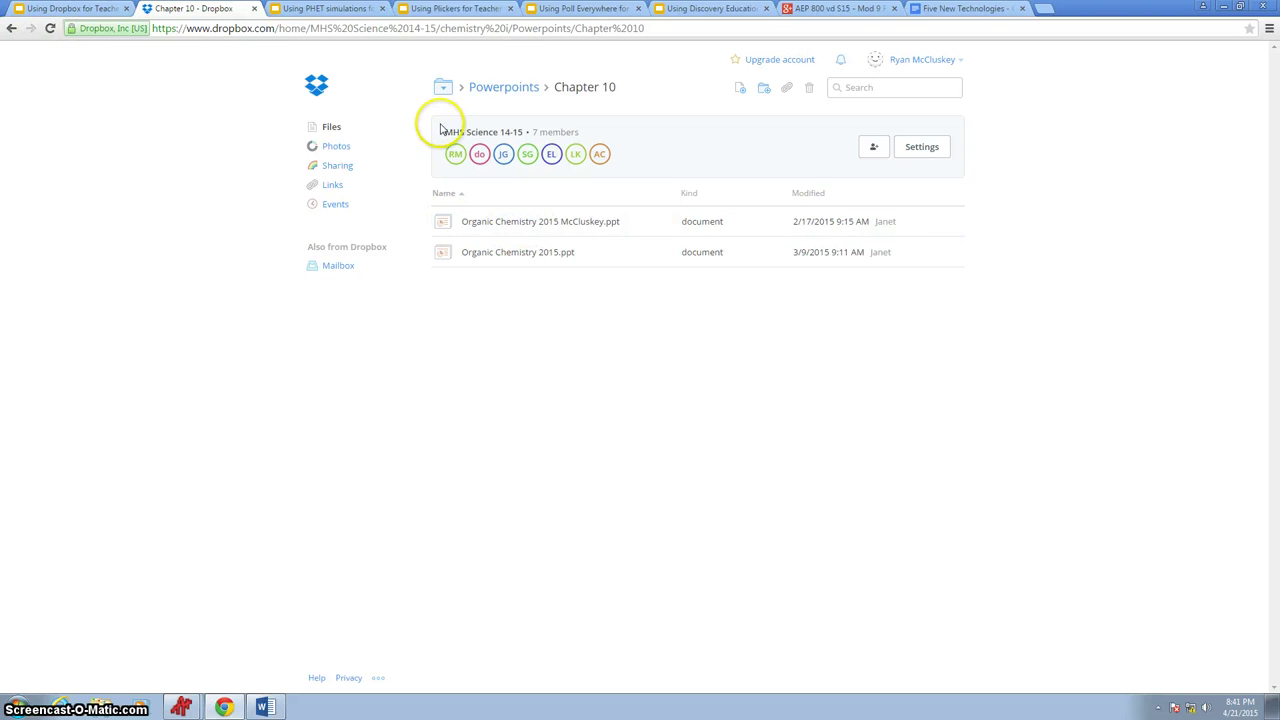
- Go back up to Chemistry I and look through its Tests folder
{"action": "left_click", "coordinate": [505, 88]}
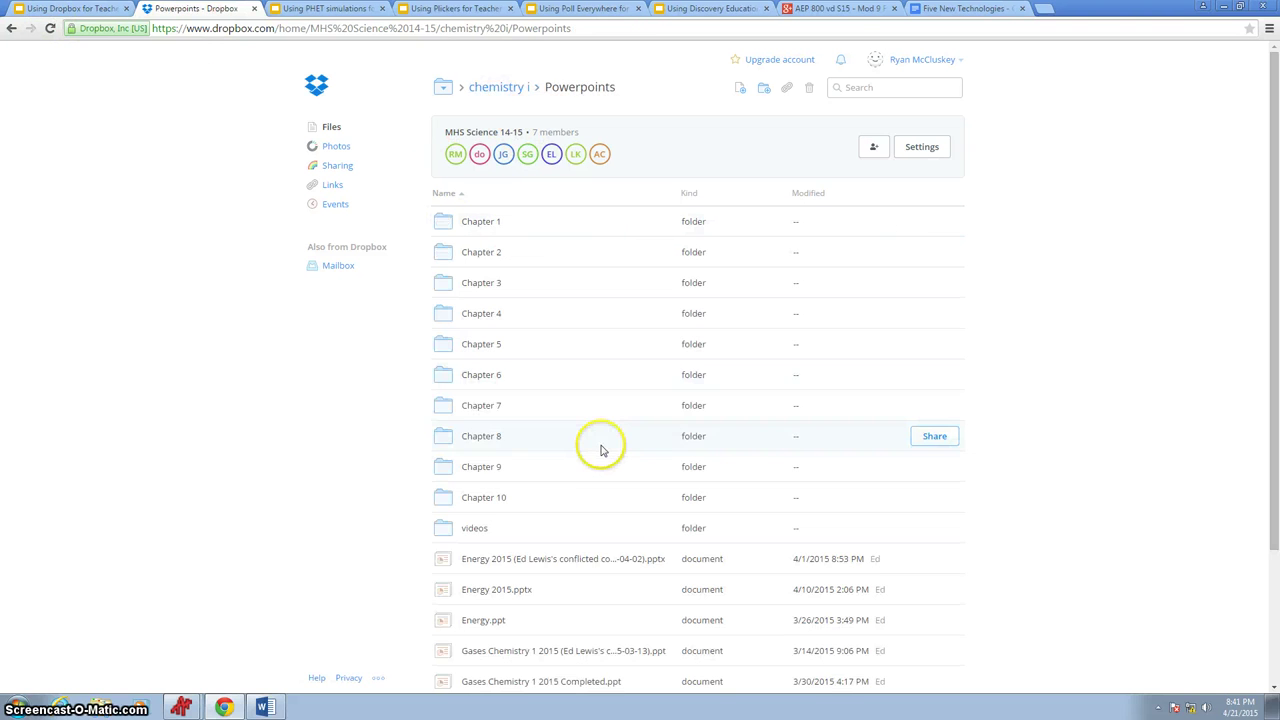
{"action": "scroll", "coordinate": [594, 443], "scroll_direction": "down", "scroll_amount": 1}
{"action": "scroll", "coordinate": [560, 437], "scroll_direction": "up", "scroll_amount": 2}
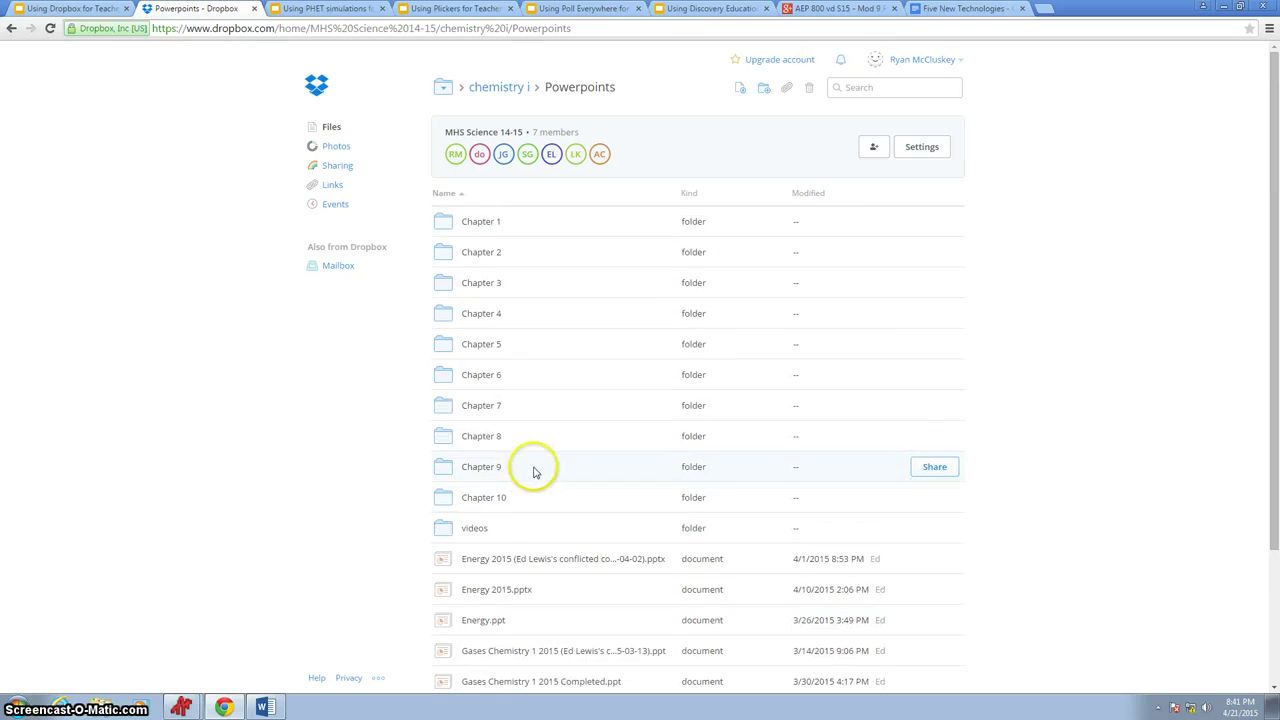
{"action": "left_click", "coordinate": [495, 88]}
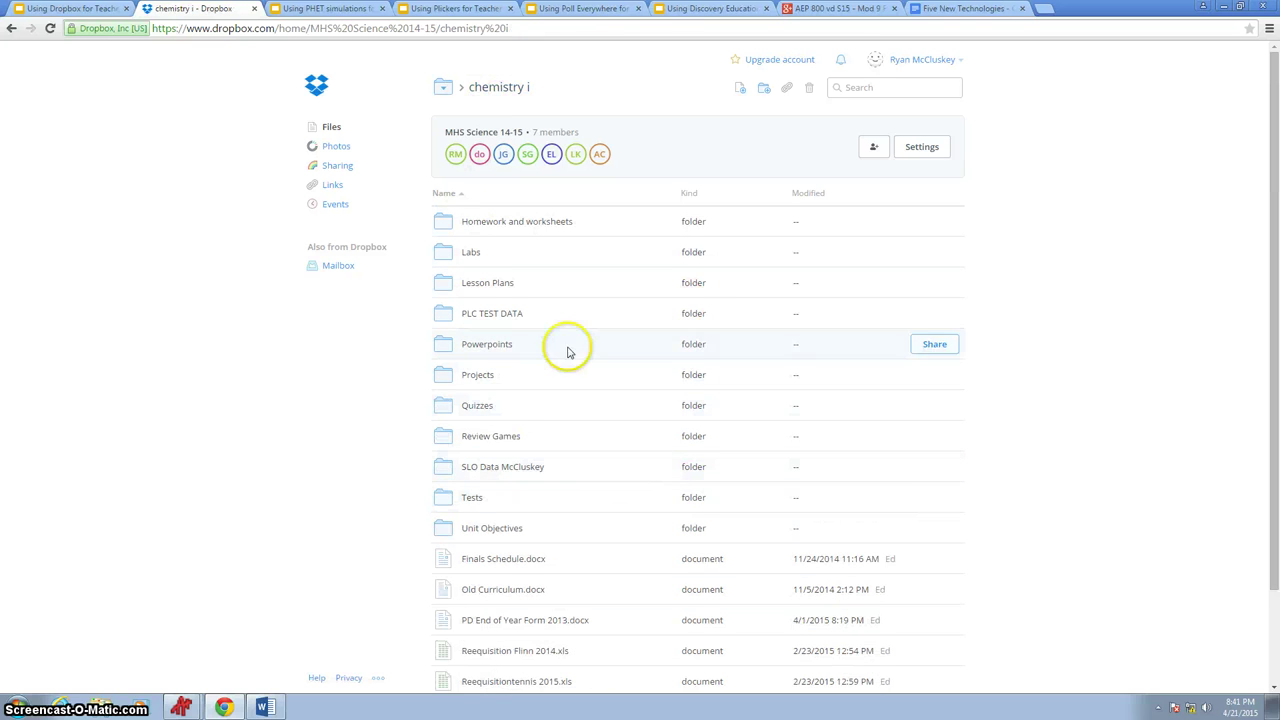
{"action": "left_click", "coordinate": [474, 497]}
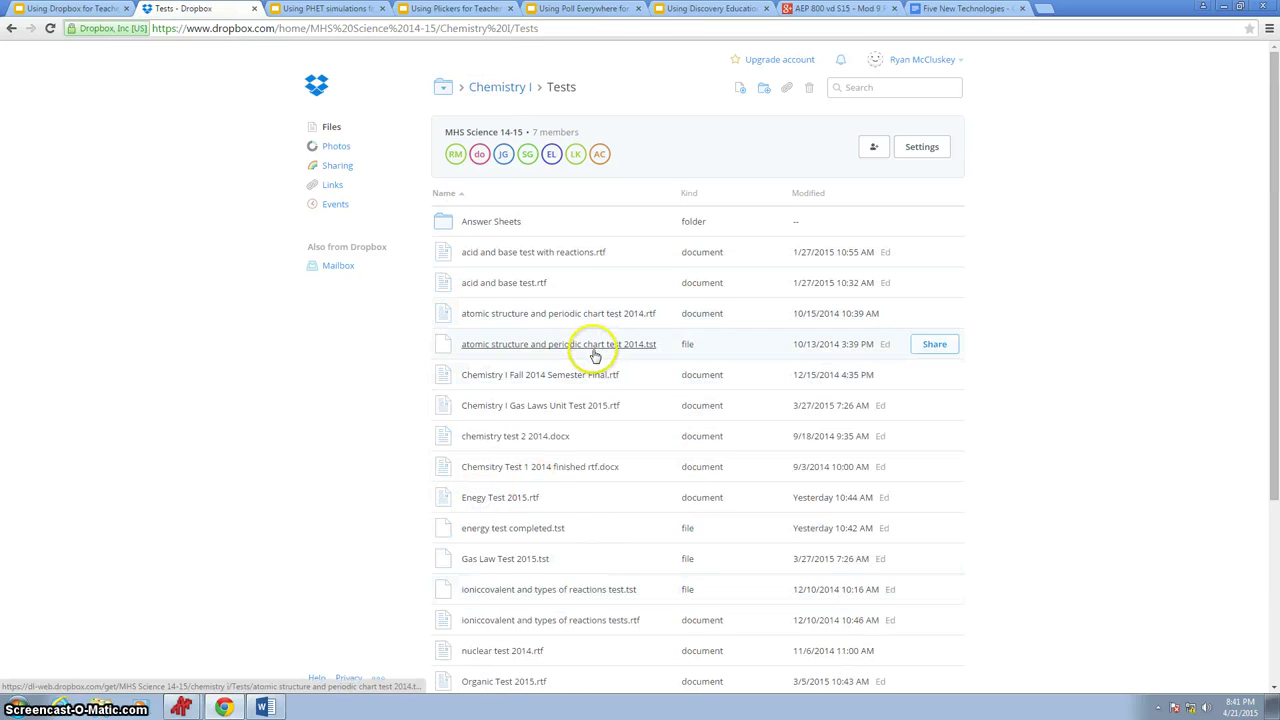
{"action": "scroll", "coordinate": [583, 365], "scroll_direction": "down", "scroll_amount": 3}
{"action": "scroll", "coordinate": [580, 400], "scroll_direction": "up", "scroll_amount": 3}
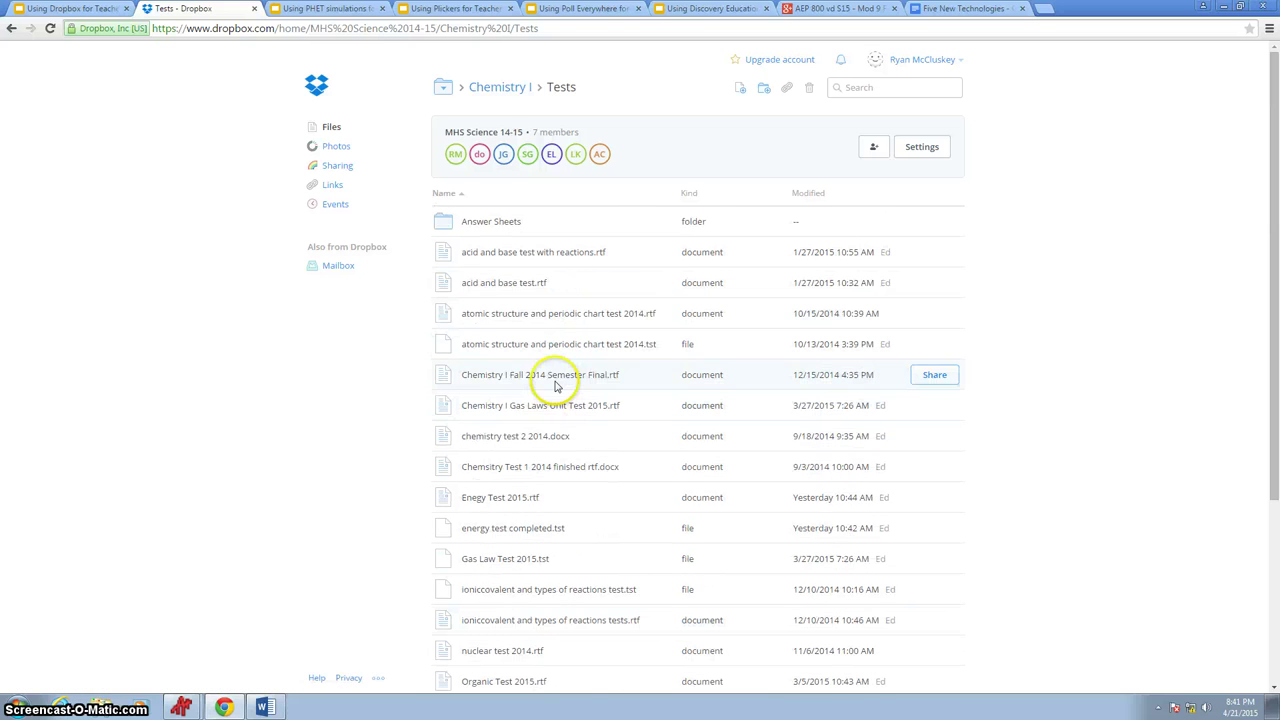
- Return to MHS Science 14-15 through the path dropdown and enter the HA folder
{"action": "left_click", "coordinate": [486, 88]}
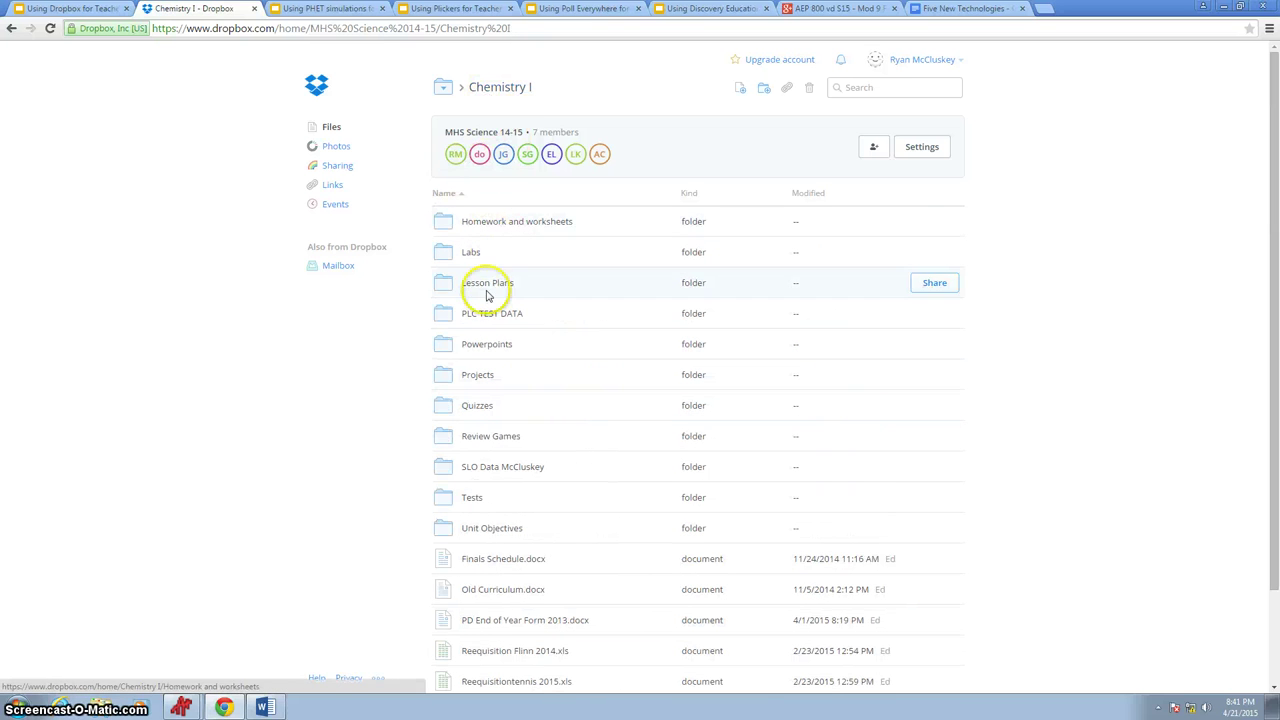
{"action": "left_click", "coordinate": [449, 86]}
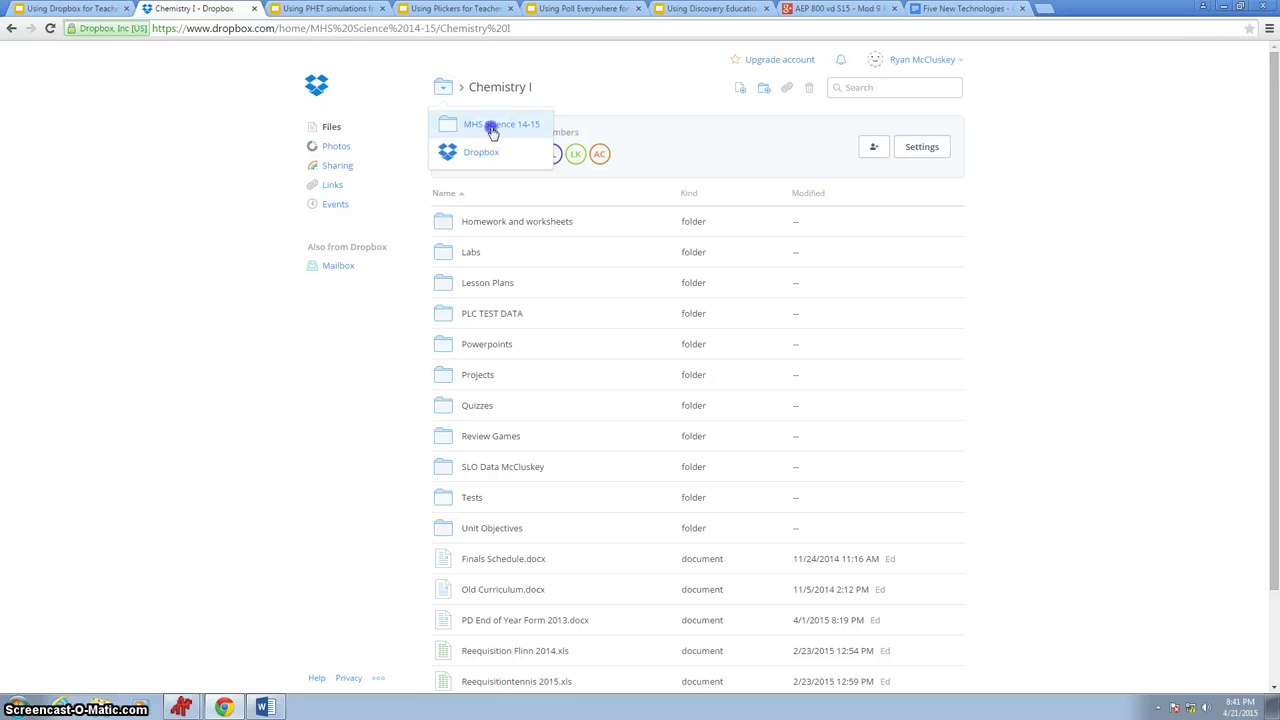
{"action": "left_click", "coordinate": [489, 126]}
{"action": "left_click", "coordinate": [482, 346]}
- Look over the HA folder's contents, then switch to the account's Events timeline
{"action": "scroll", "coordinate": [523, 290], "scroll_direction": "down", "scroll_amount": 3}
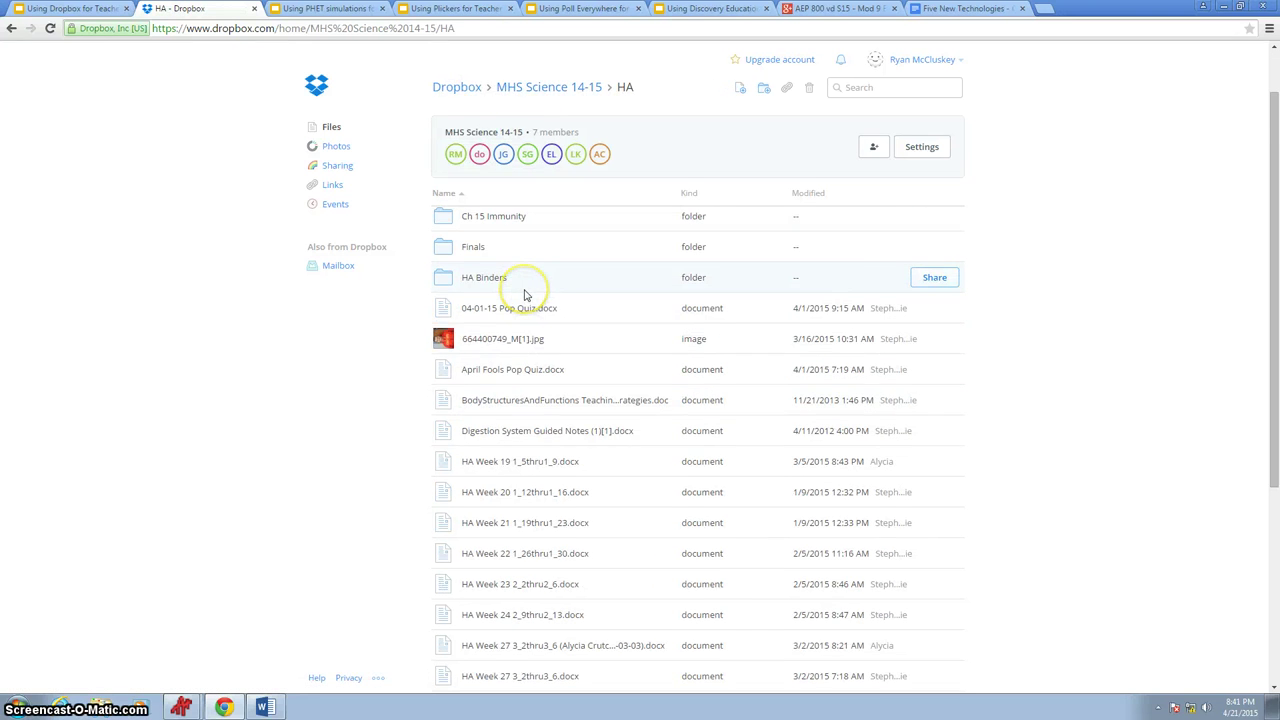
{"action": "scroll", "coordinate": [538, 430], "scroll_direction": "up", "scroll_amount": 3}
{"action": "scroll", "coordinate": [466, 371], "scroll_direction": "down", "scroll_amount": 2}
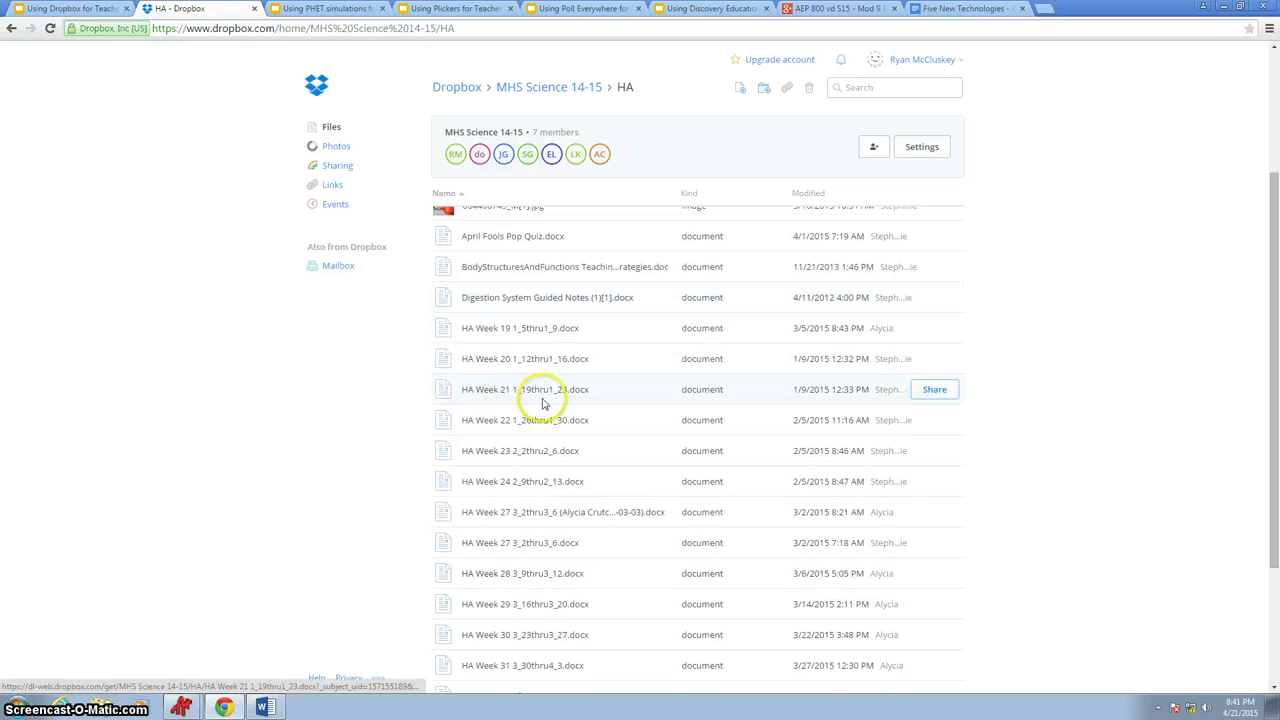
{"action": "scroll", "coordinate": [548, 404], "scroll_direction": "down", "scroll_amount": 2}
{"action": "scroll", "coordinate": [548, 404], "scroll_direction": "up", "scroll_amount": 4}
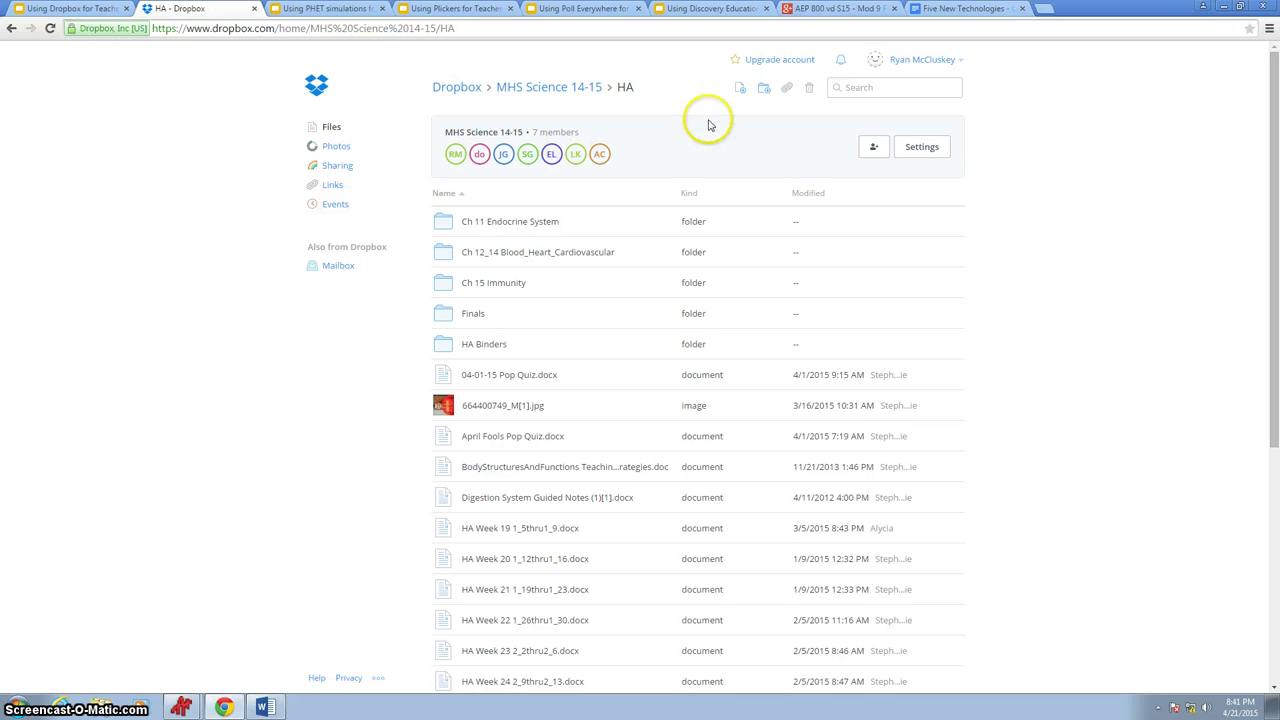
{"action": "left_click", "coordinate": [330, 206]}
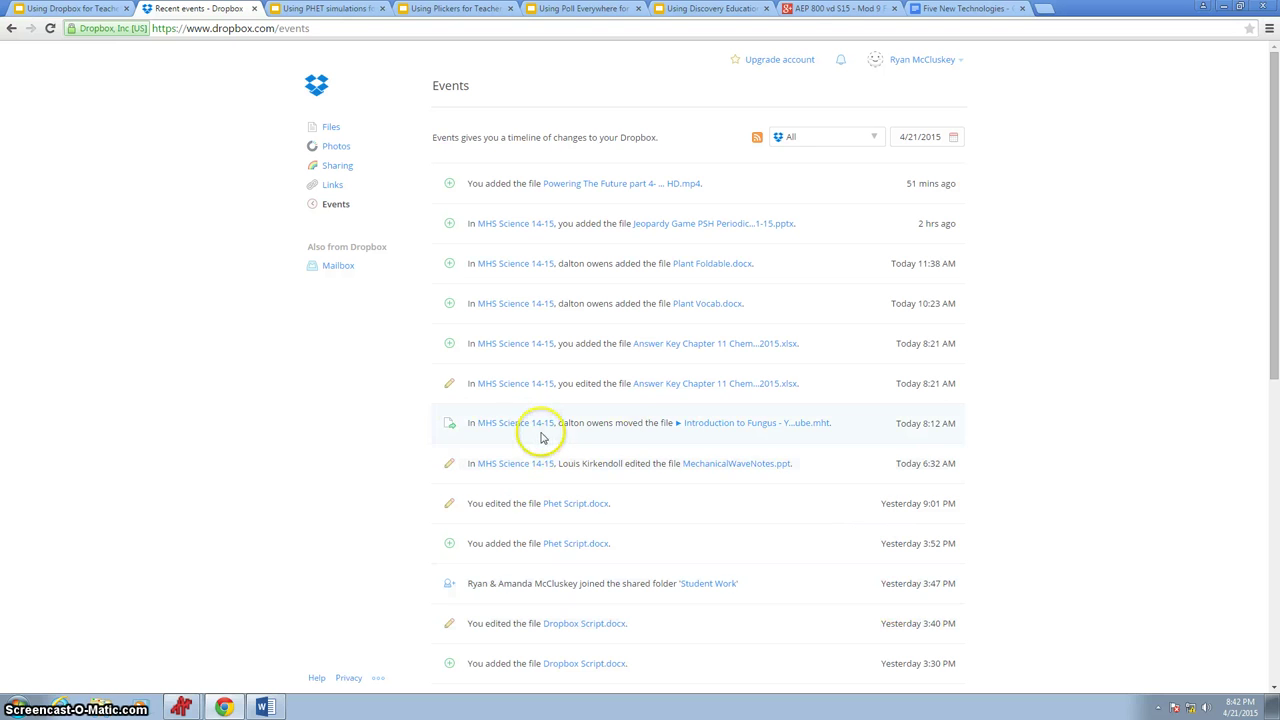
- View details of the MHS Science 14-15 file-move event, then return to the Events list
{"action": "left_click", "coordinate": [776, 425]}
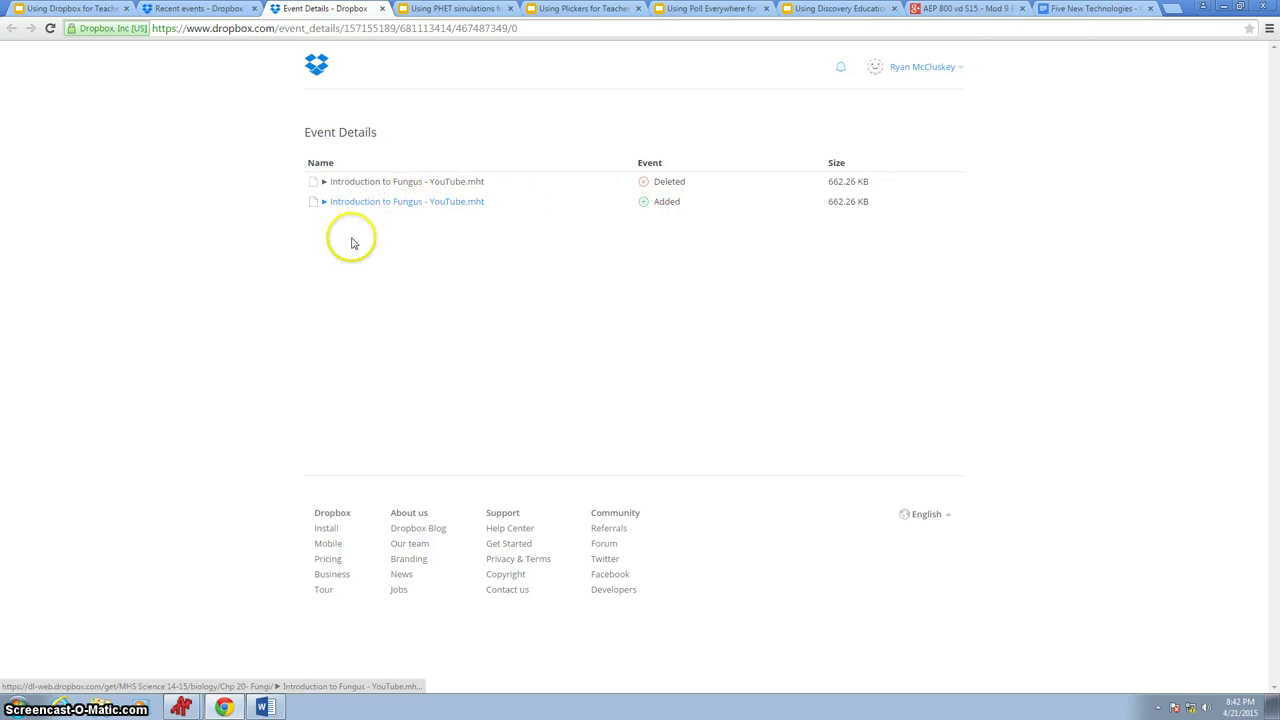
{"action": "left_click", "coordinate": [383, 10]}
{"action": "scroll", "coordinate": [705, 450], "scroll_direction": "down", "scroll_amount": 3}
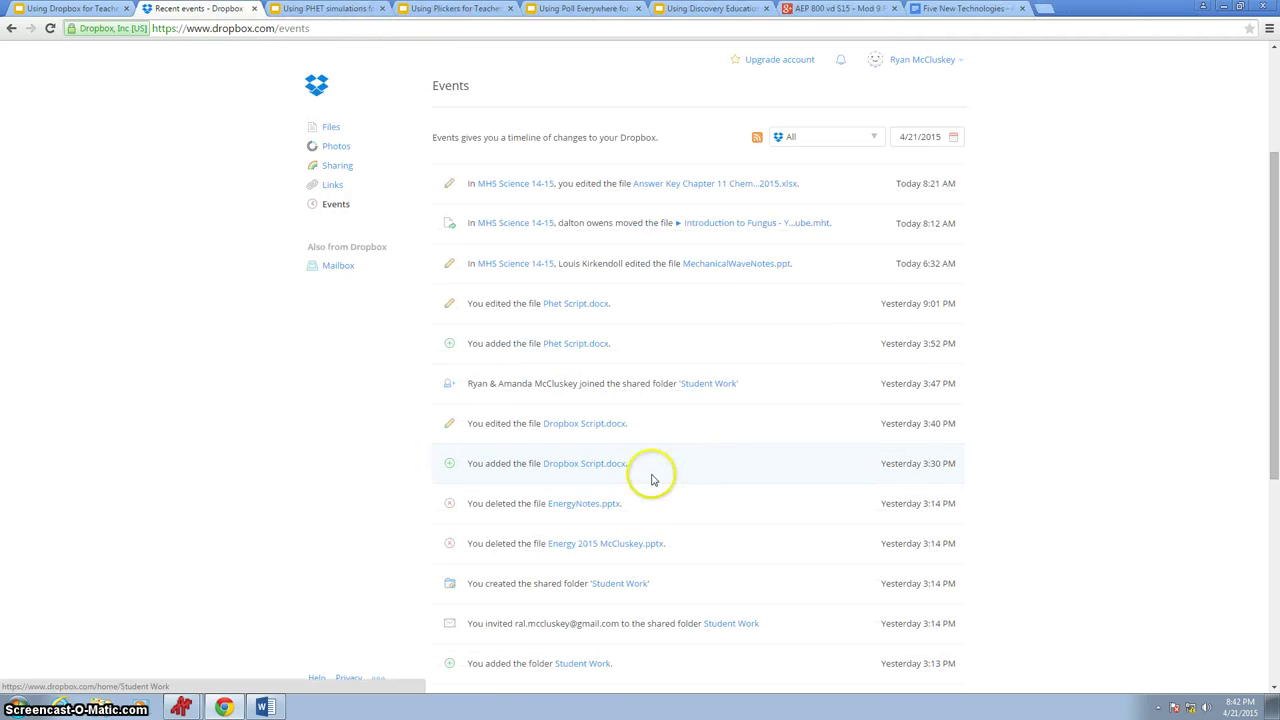
{"action": "scroll", "coordinate": [723, 486], "scroll_direction": "down", "scroll_amount": 3}
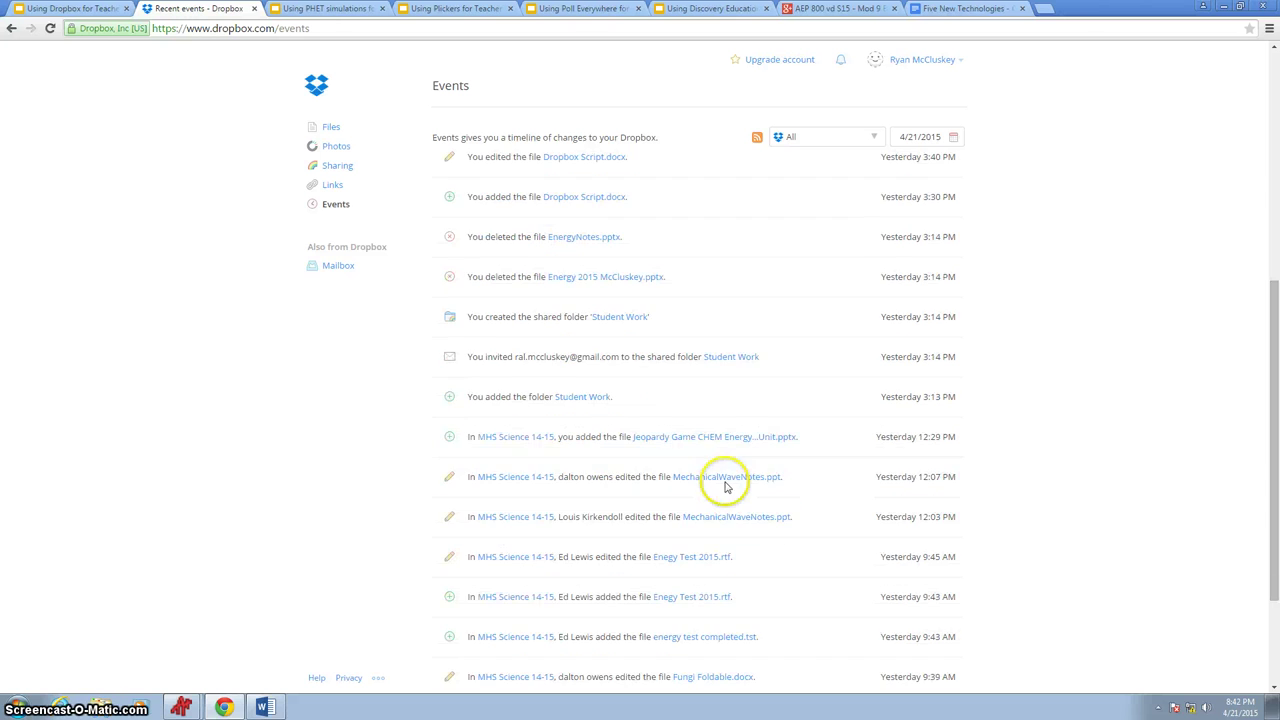
{"action": "scroll", "coordinate": [726, 492], "scroll_direction": "up", "scroll_amount": 5}
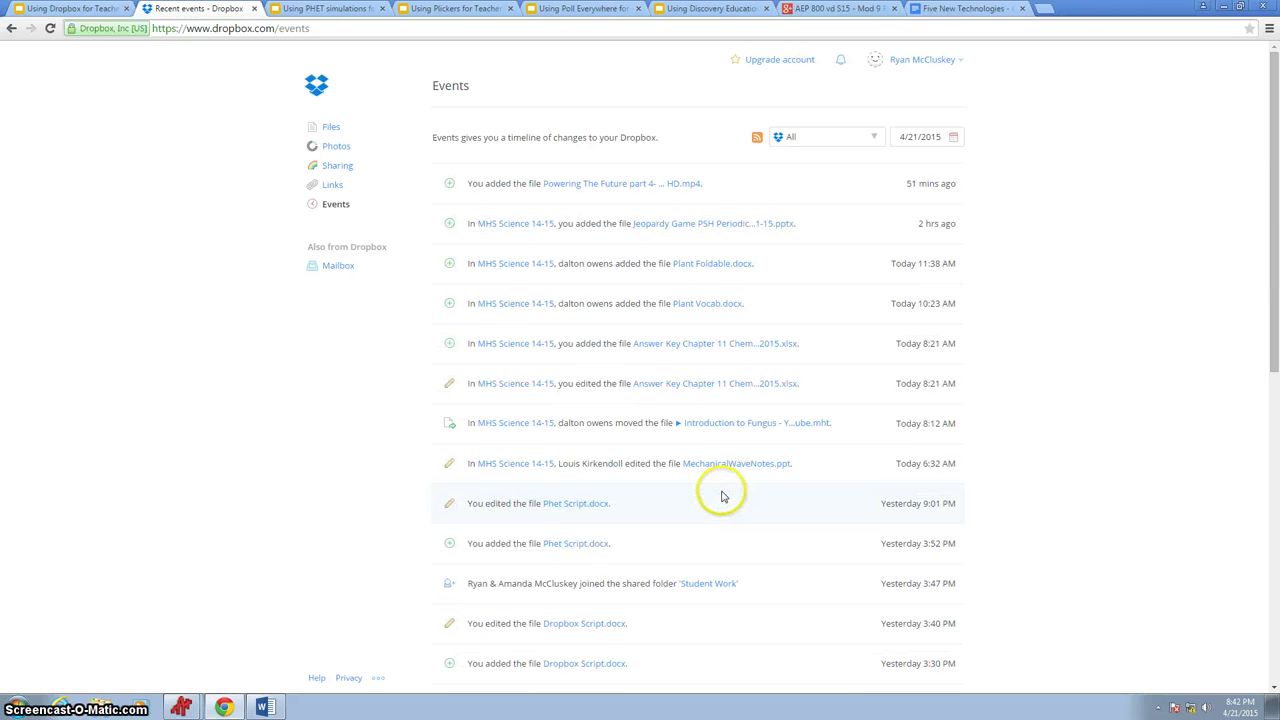
- Set the Events timeline date to April 7, 2015 and look through its entries
{"action": "left_click", "coordinate": [918, 138]}
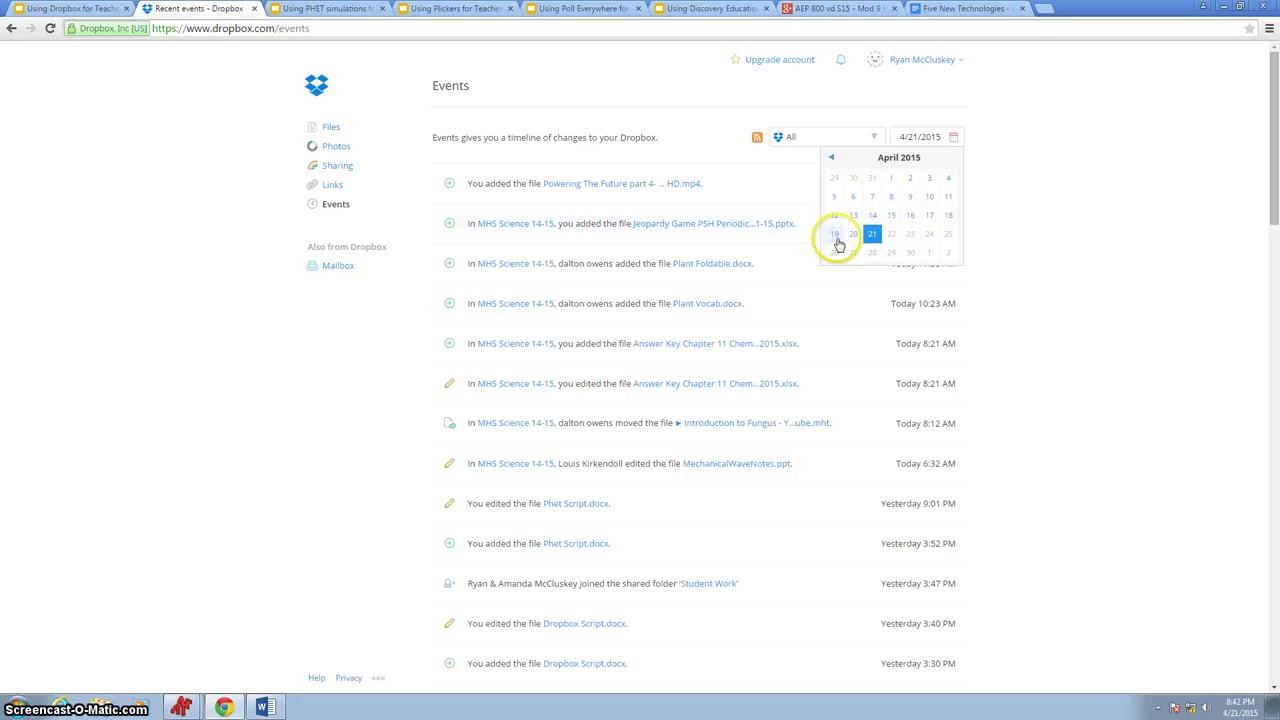
{"action": "left_click", "coordinate": [870, 196]}
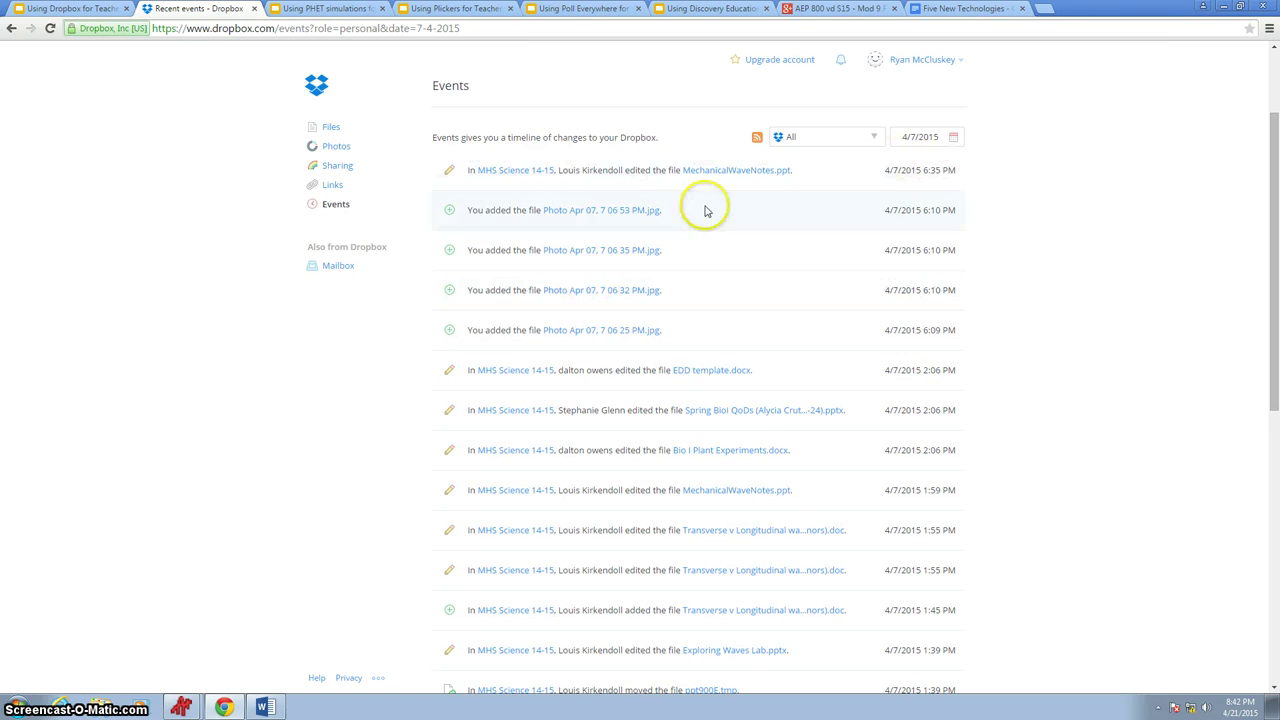
{"action": "scroll", "coordinate": [505, 408], "scroll_direction": "down", "scroll_amount": 2}
{"action": "scroll", "coordinate": [505, 408], "scroll_direction": "down", "scroll_amount": 4}
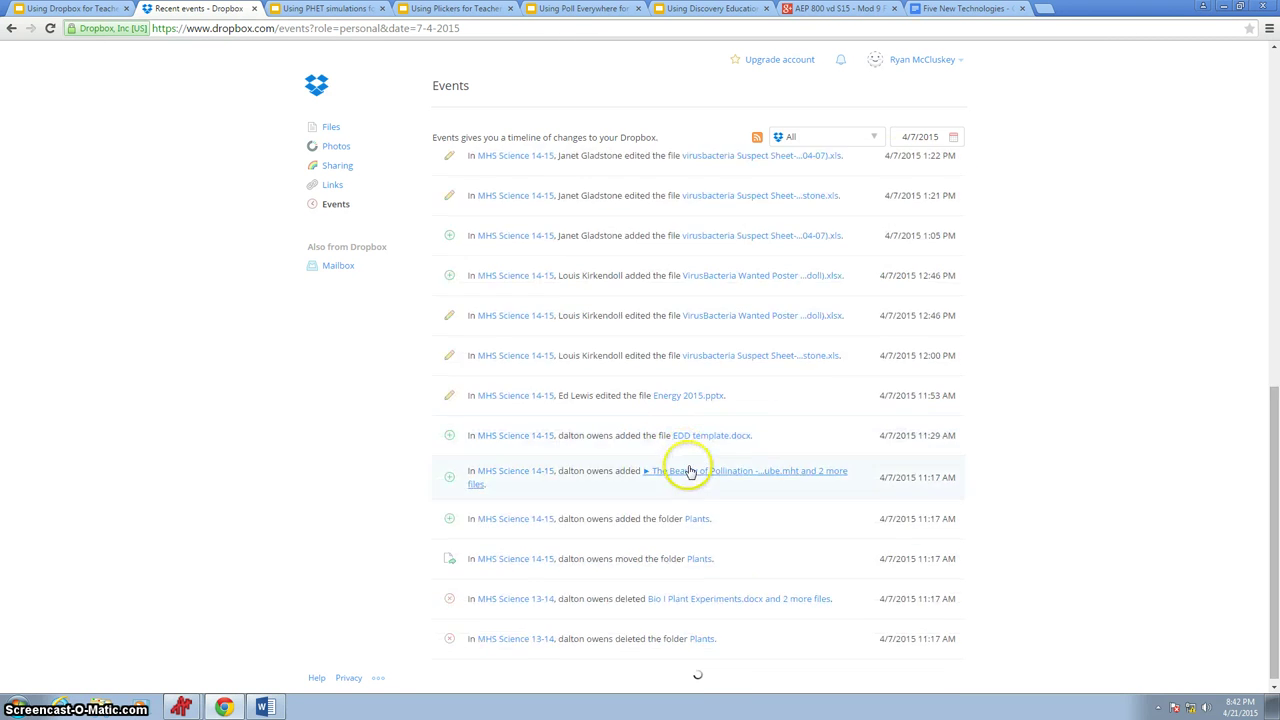
{"action": "scroll", "coordinate": [686, 468], "scroll_direction": "up", "scroll_amount": 7}
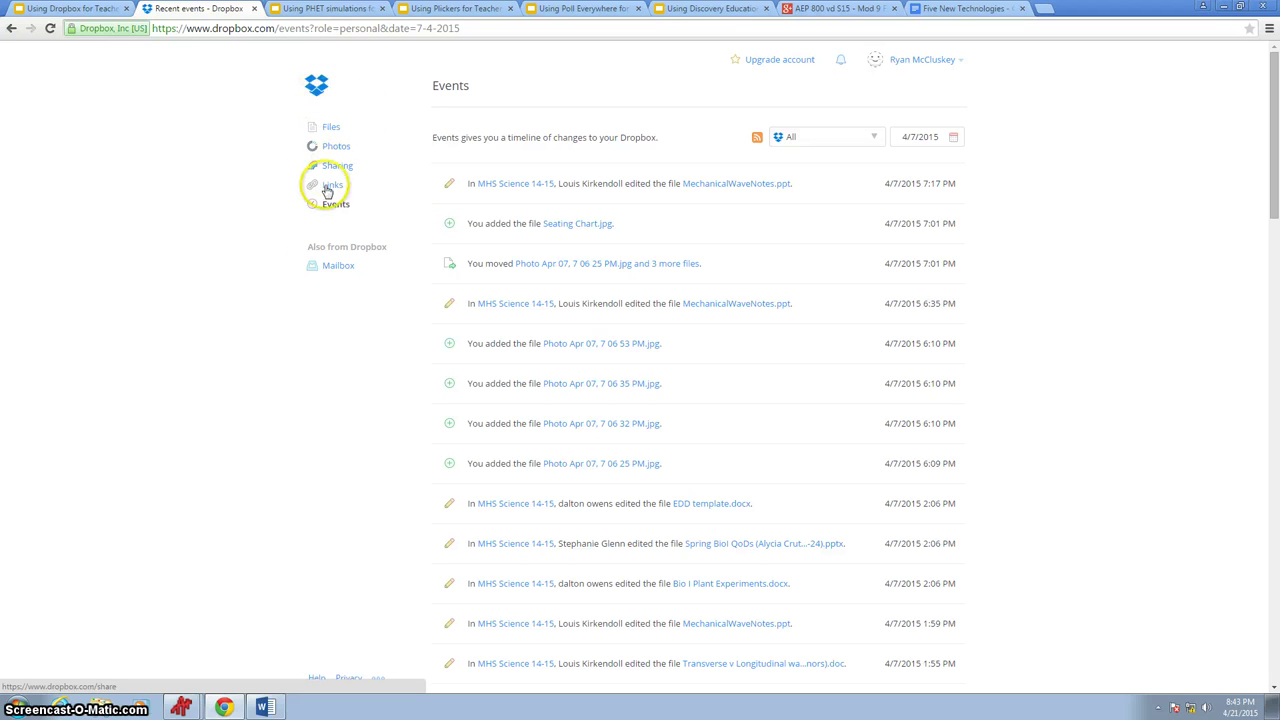
- From the home folder, search all files for 'energy' and scroll through the results
{"action": "left_click", "coordinate": [319, 92]}
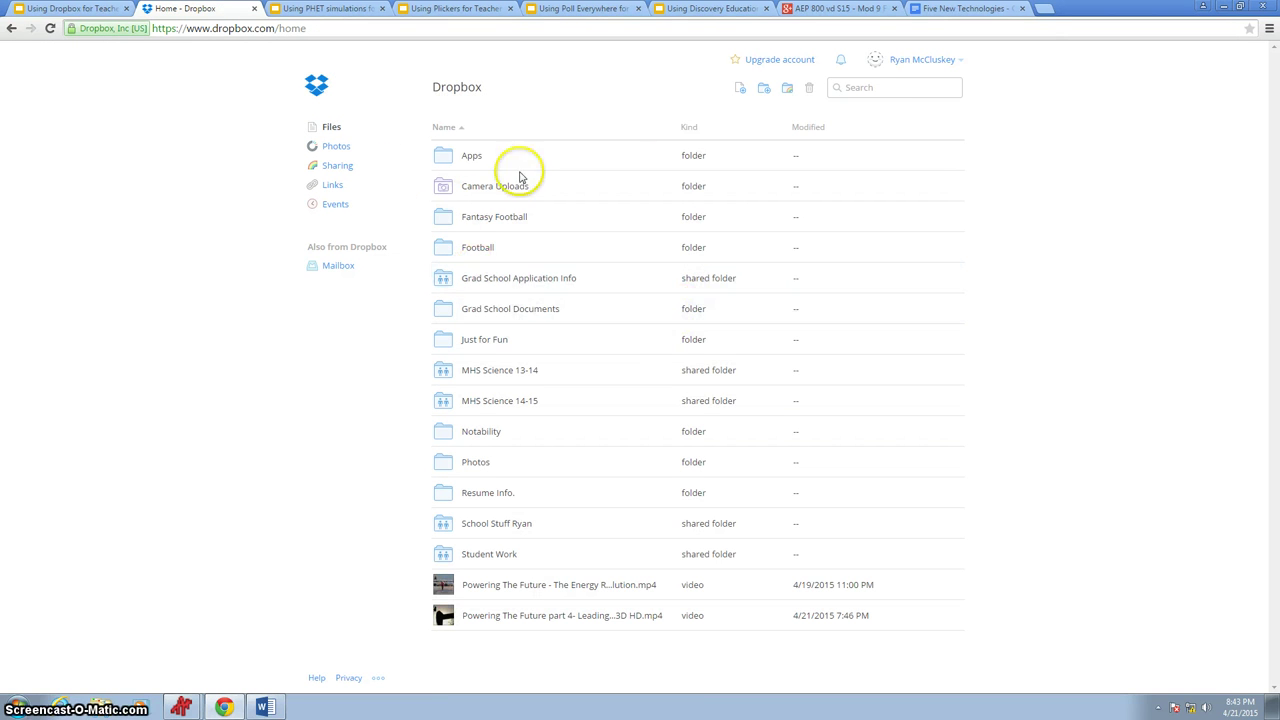
{"action": "left_click", "coordinate": [911, 89]}
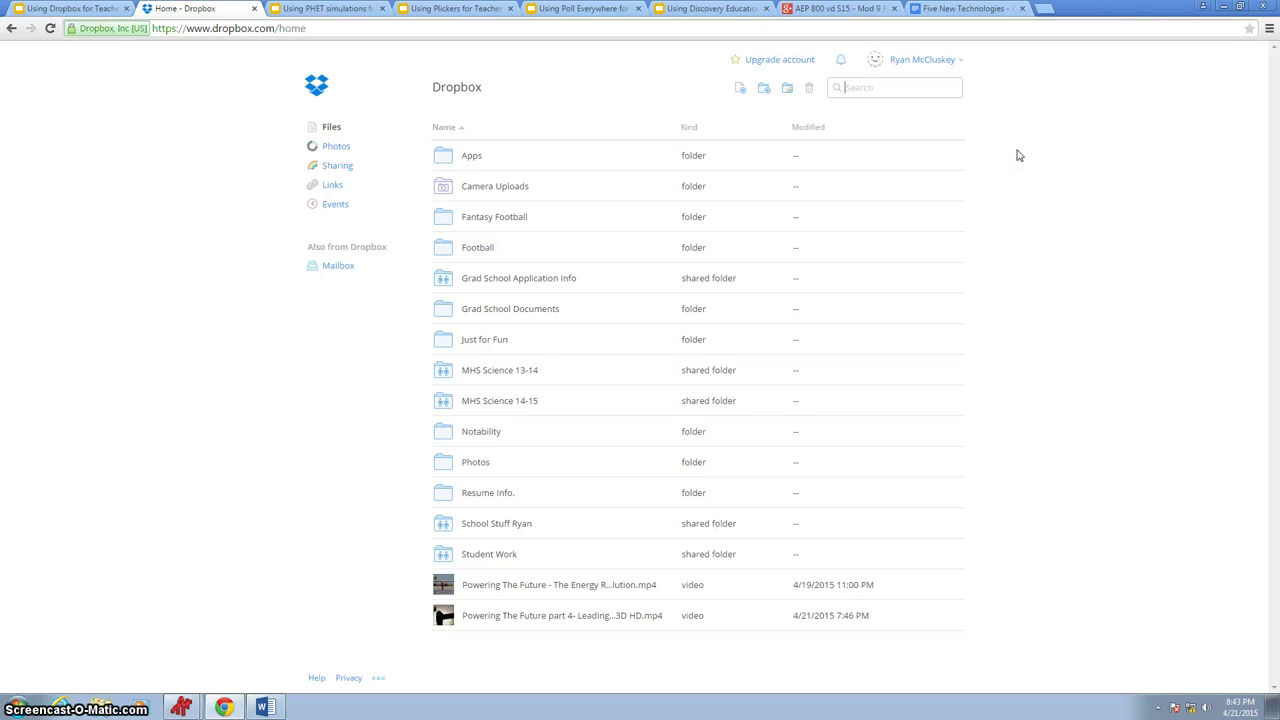
{"action": "type", "text": "energy"}
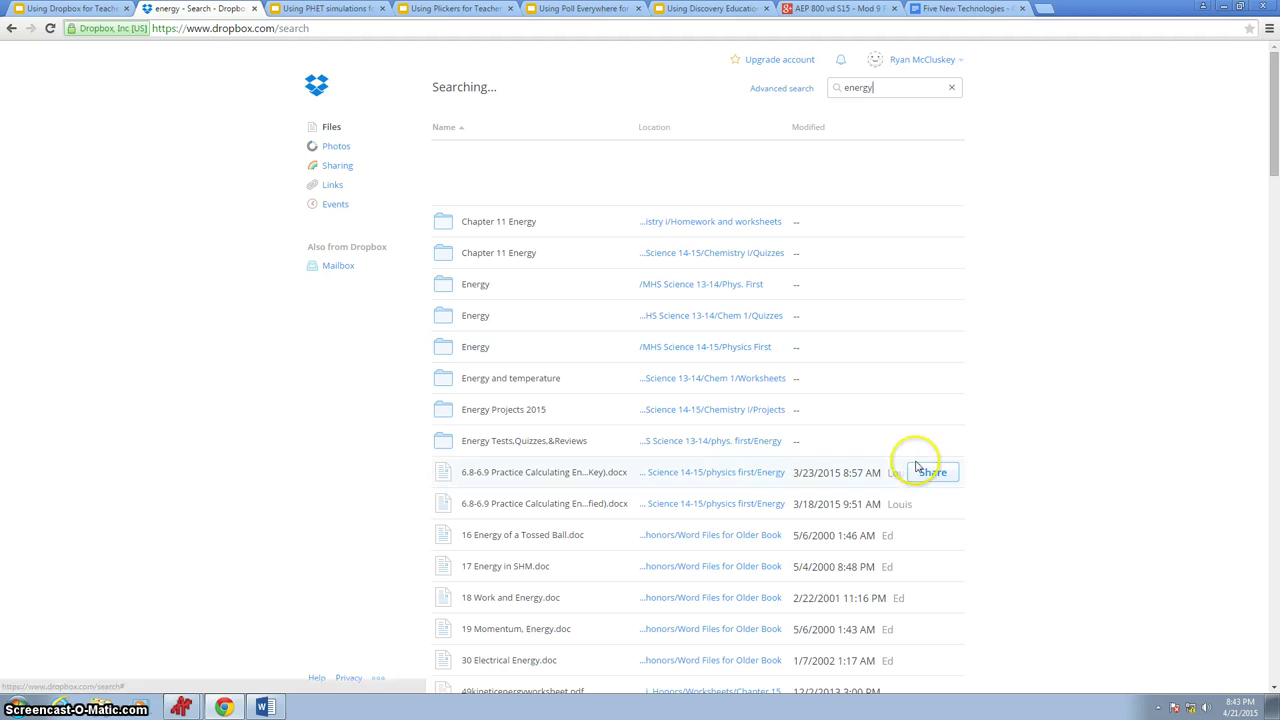
{"action": "scroll", "coordinate": [914, 314], "scroll_direction": "down", "scroll_amount": 3}
{"action": "scroll", "coordinate": [921, 336], "scroll_direction": "down", "scroll_amount": 6}
{"action": "scroll", "coordinate": [758, 470], "scroll_direction": "down", "scroll_amount": 5}
{"action": "scroll", "coordinate": [835, 368], "scroll_direction": "down", "scroll_amount": 9}
{"action": "scroll", "coordinate": [835, 368], "scroll_direction": "down", "scroll_amount": 4}
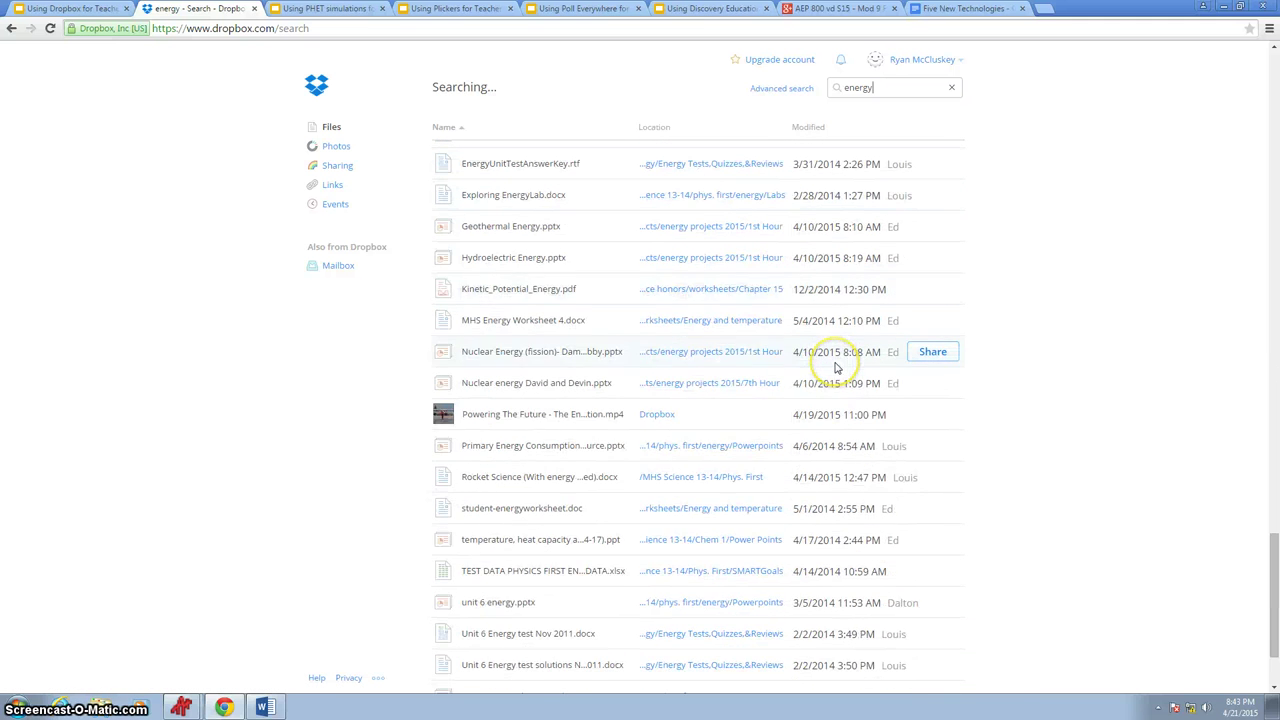
{"action": "scroll", "coordinate": [835, 368], "scroll_direction": "up", "scroll_amount": 7}
{"action": "scroll", "coordinate": [830, 375], "scroll_direction": "up", "scroll_amount": 15}
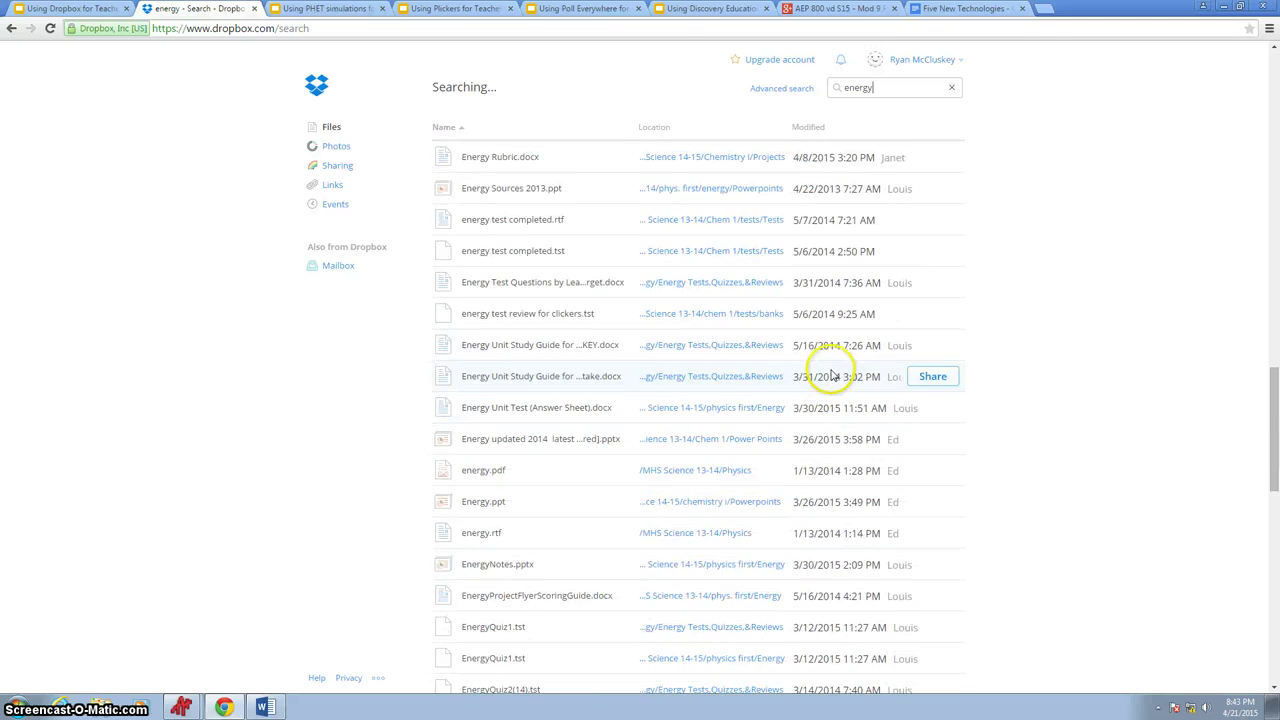
{"action": "scroll", "coordinate": [830, 390], "scroll_direction": "up", "scroll_amount": 4}
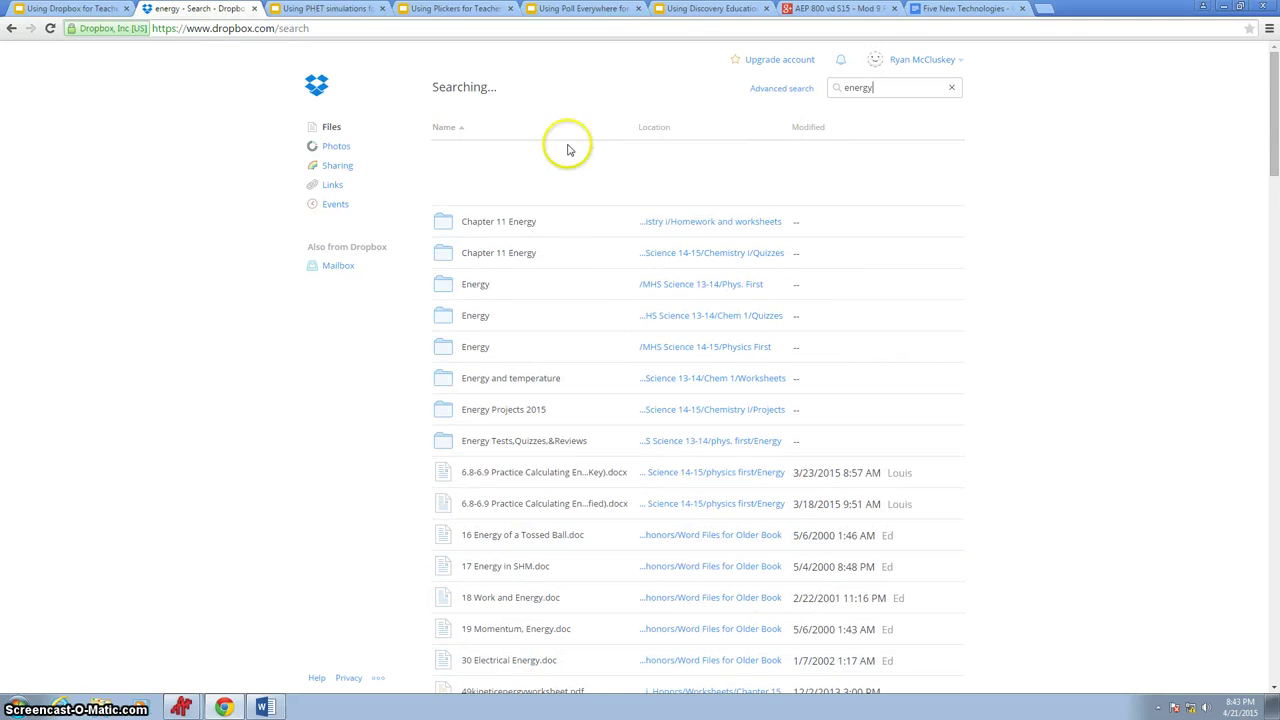
- Sort the energy results by modified date, then by location in reversed order
{"action": "left_click", "coordinate": [820, 131]}
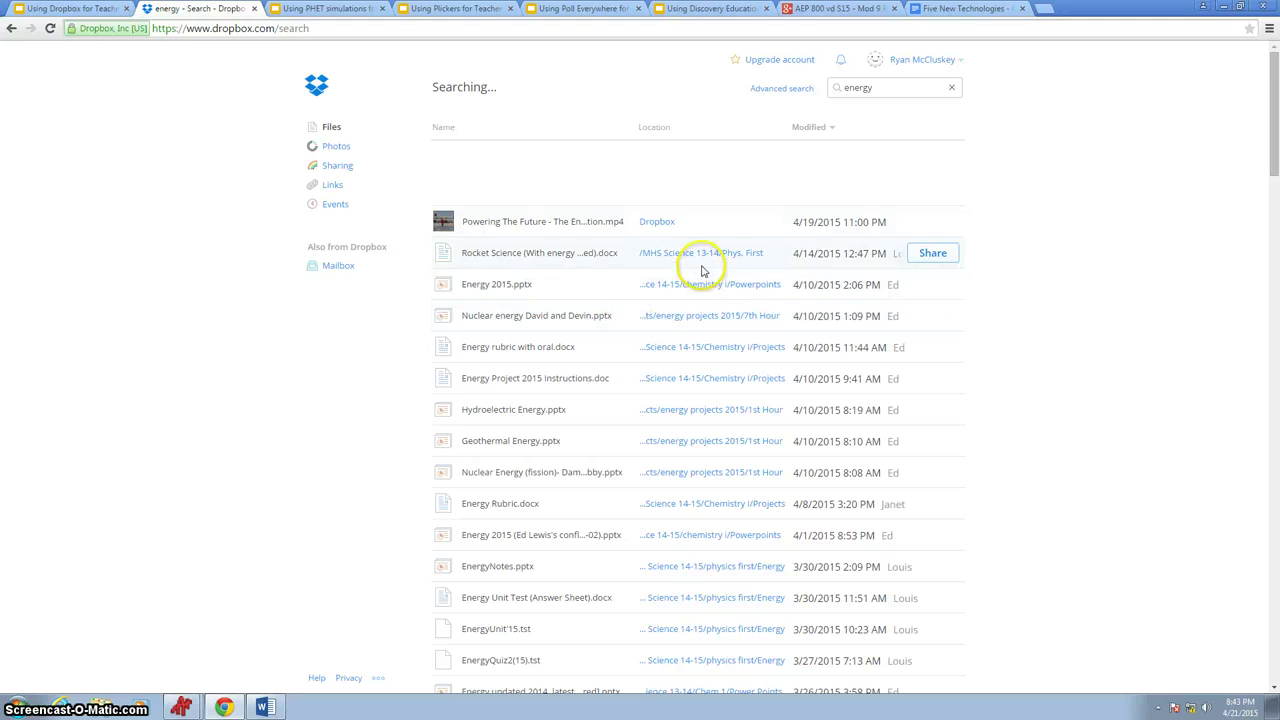
{"action": "left_click", "coordinate": [663, 131]}
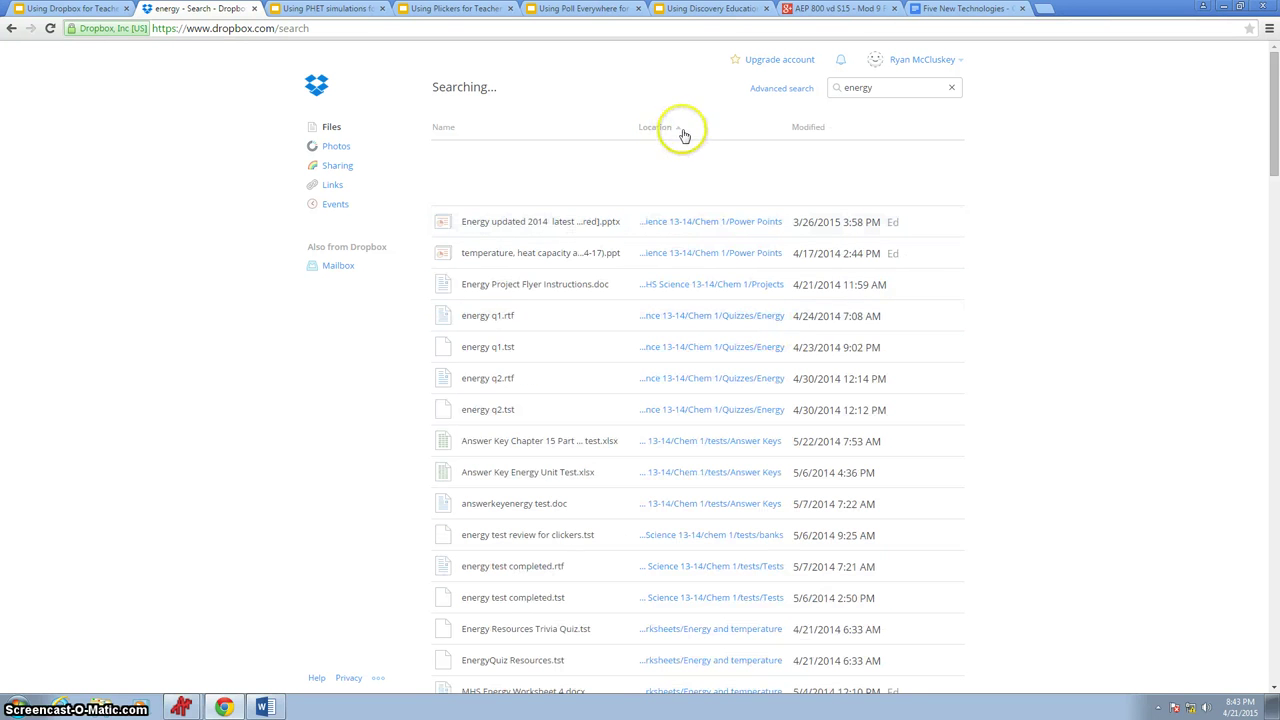
{"action": "left_click", "coordinate": [673, 122]}
{"action": "scroll", "coordinate": [725, 330], "scroll_direction": "down", "scroll_amount": 2}
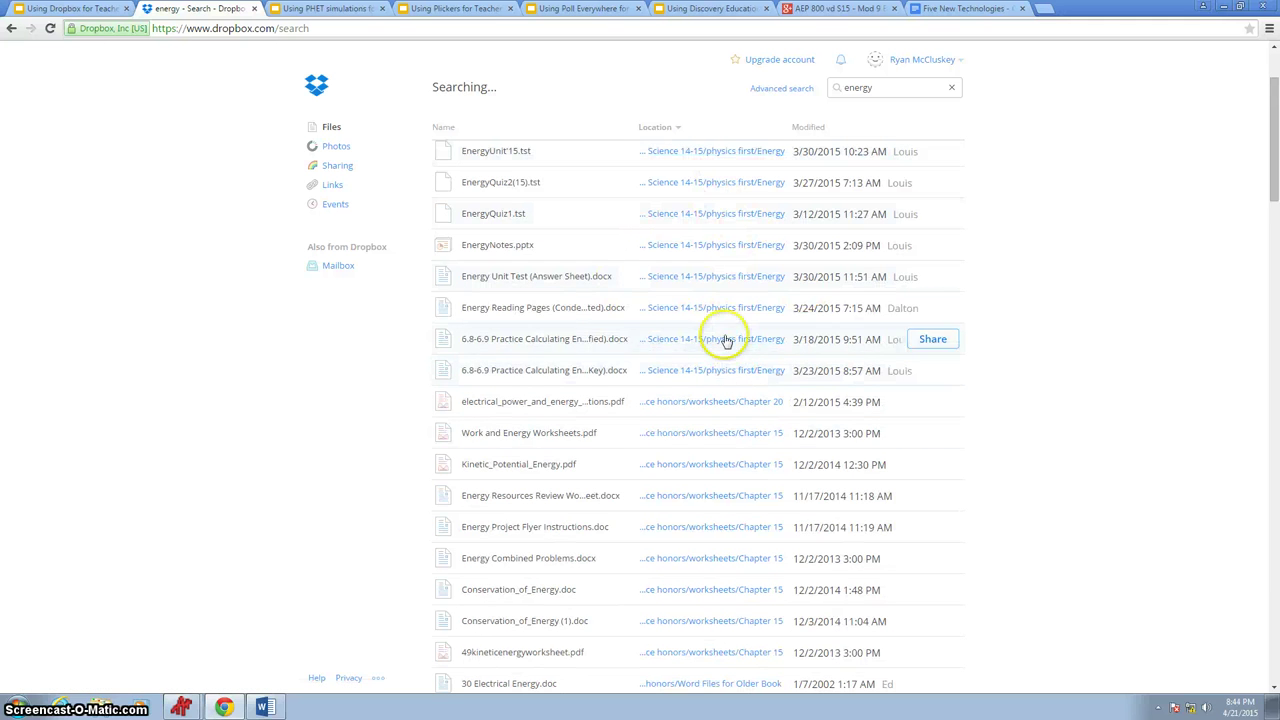
{"action": "scroll", "coordinate": [694, 535], "scroll_direction": "up", "scroll_amount": 2}
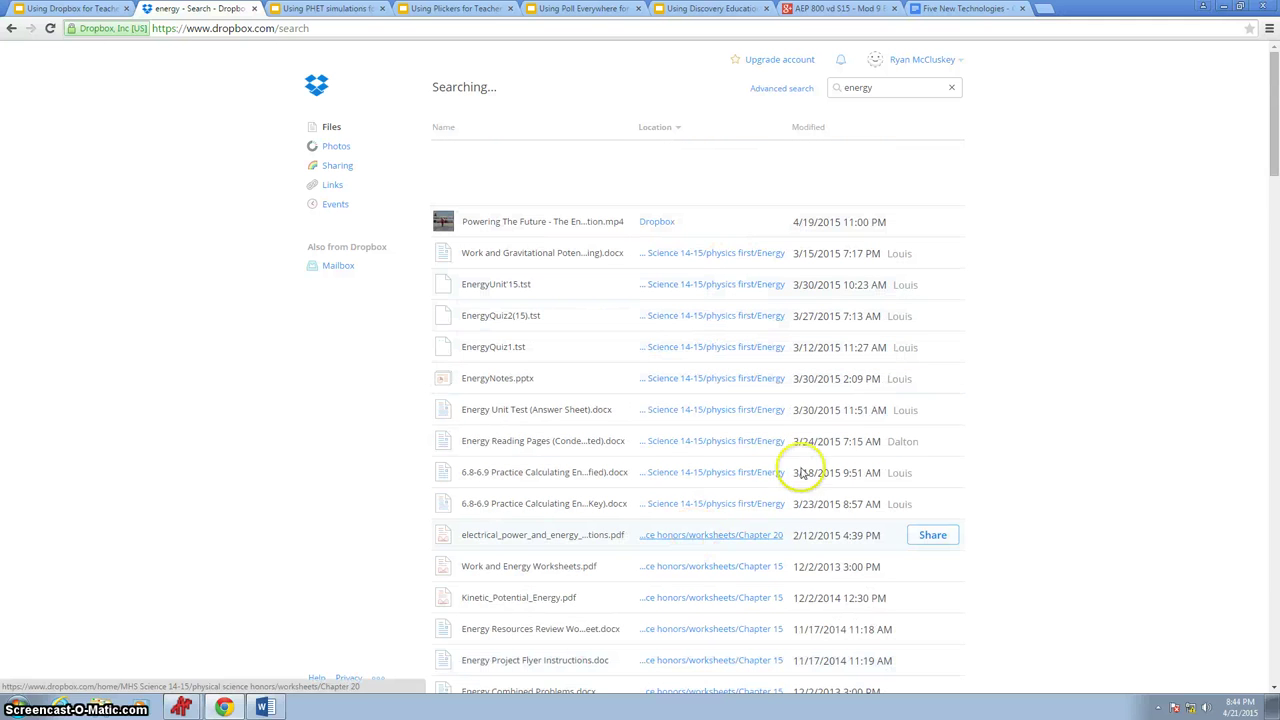
- Clear the energy search, browse the '4-' search results, then clear that search too
{"action": "left_click", "coordinate": [955, 90]}
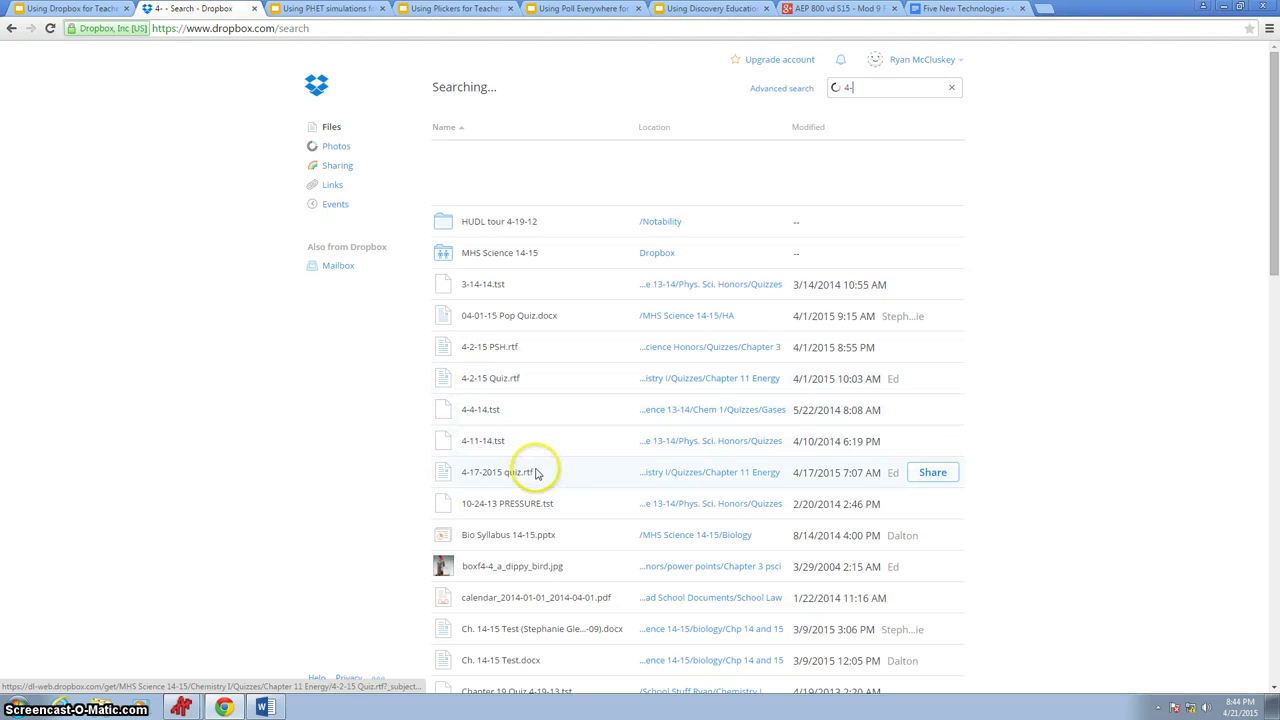
{"action": "scroll", "coordinate": [555, 440], "scroll_direction": "down", "scroll_amount": 2}
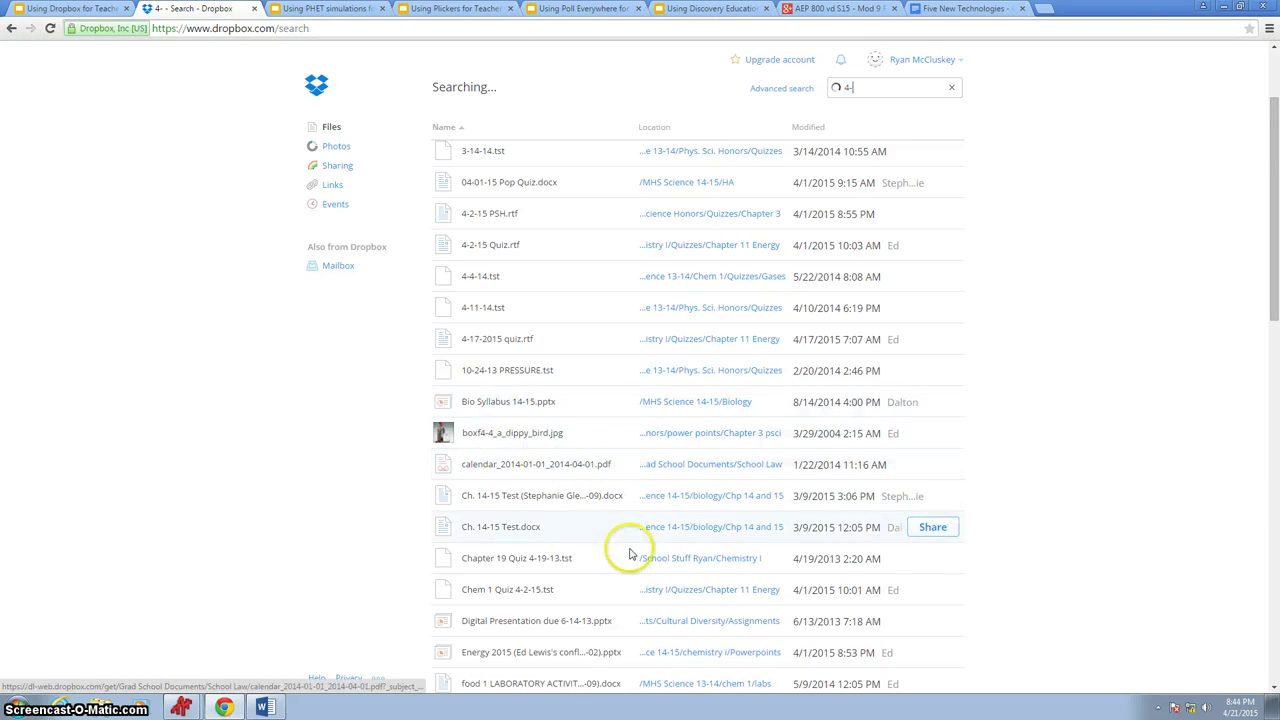
{"action": "scroll", "coordinate": [530, 500], "scroll_direction": "down", "scroll_amount": 2}
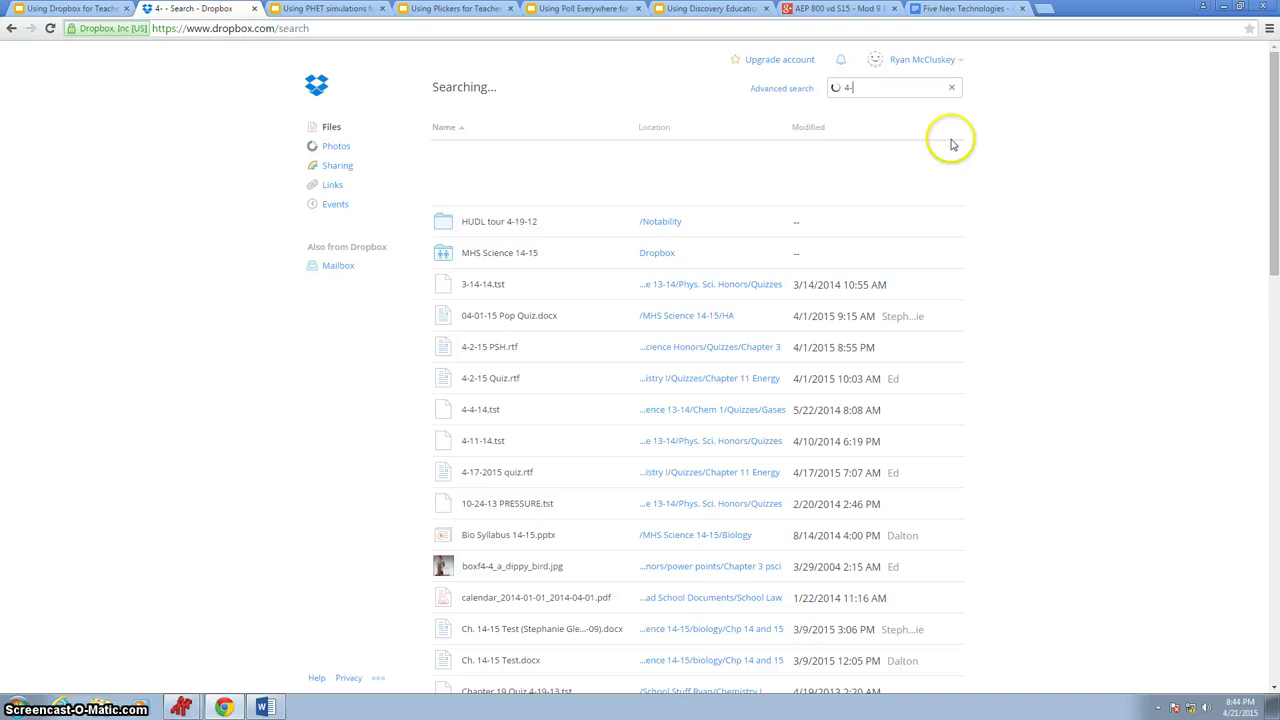
{"action": "left_click", "coordinate": [951, 87]}
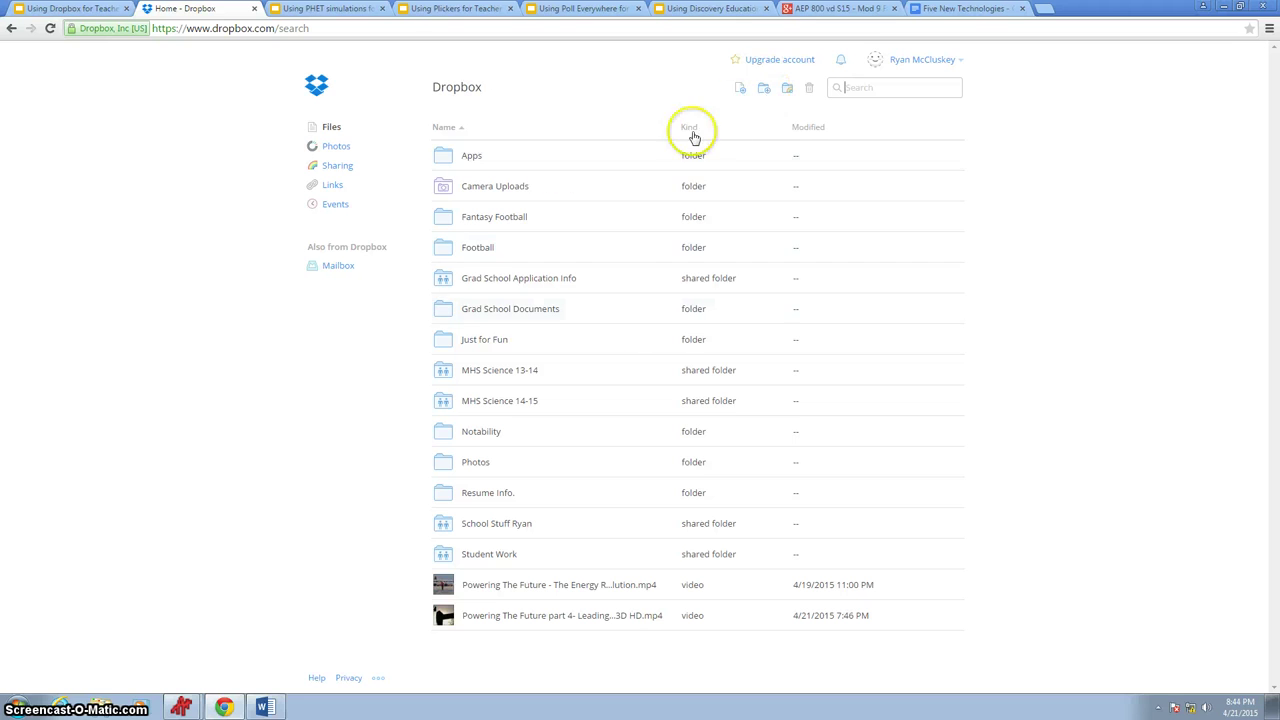
- Create a new folder named 'Test' in the Dropbox home folder
{"action": "left_click", "coordinate": [761, 91]}
{"action": "type", "text": "Test"}
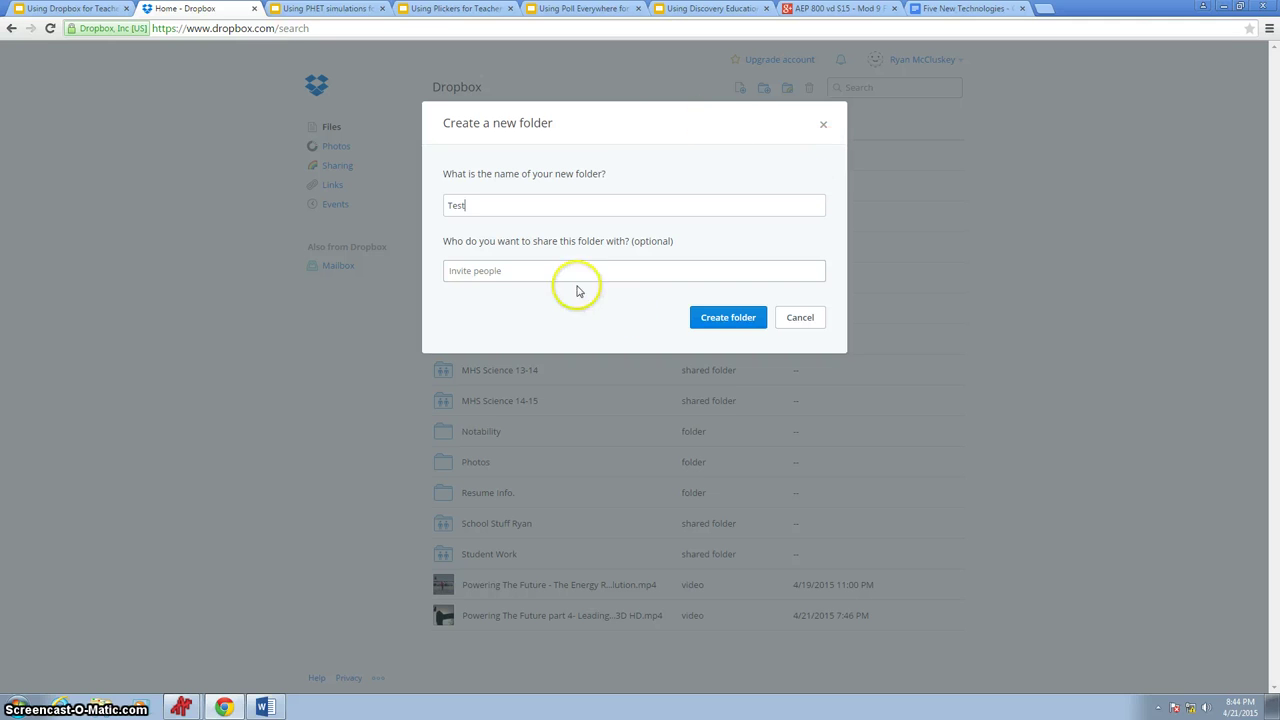
{"action": "left_click", "coordinate": [575, 318]}
{"action": "left_click", "coordinate": [735, 320]}
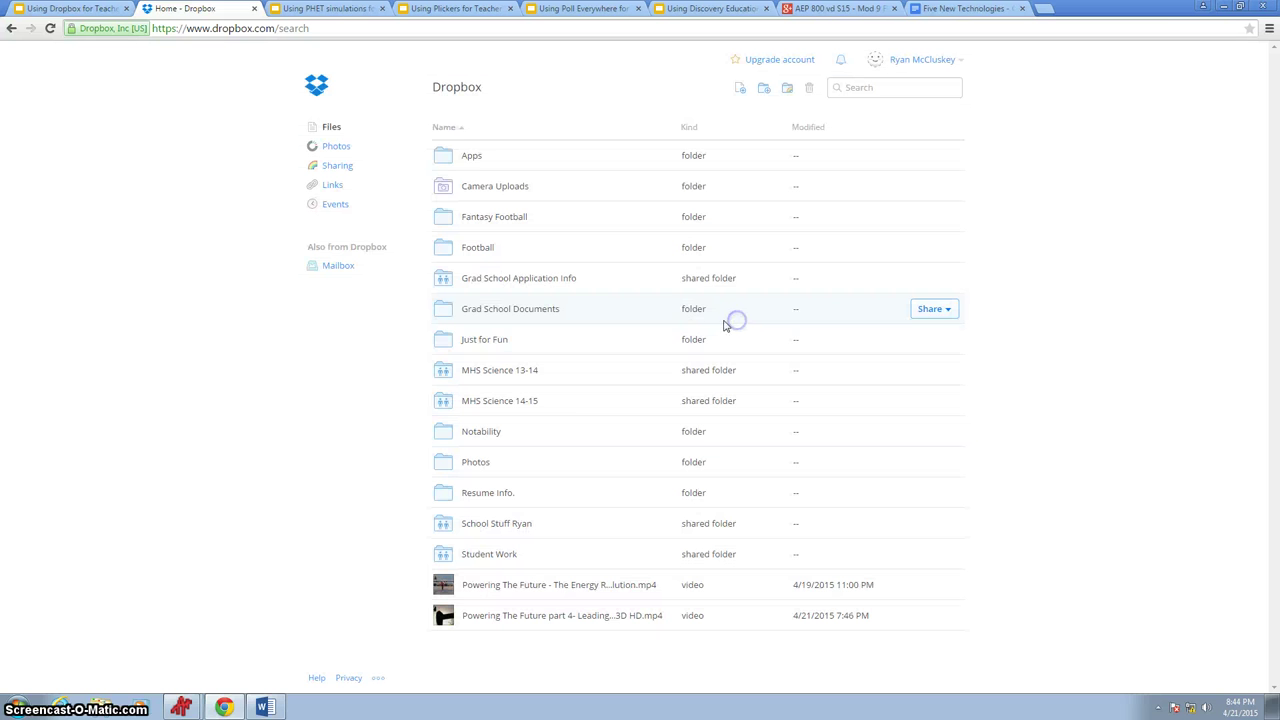
- Begin inviting collaborators to the Test folder, then cancel without sharing it
{"action": "left_click", "coordinate": [512, 588]}
{"action": "left_click", "coordinate": [932, 585]}
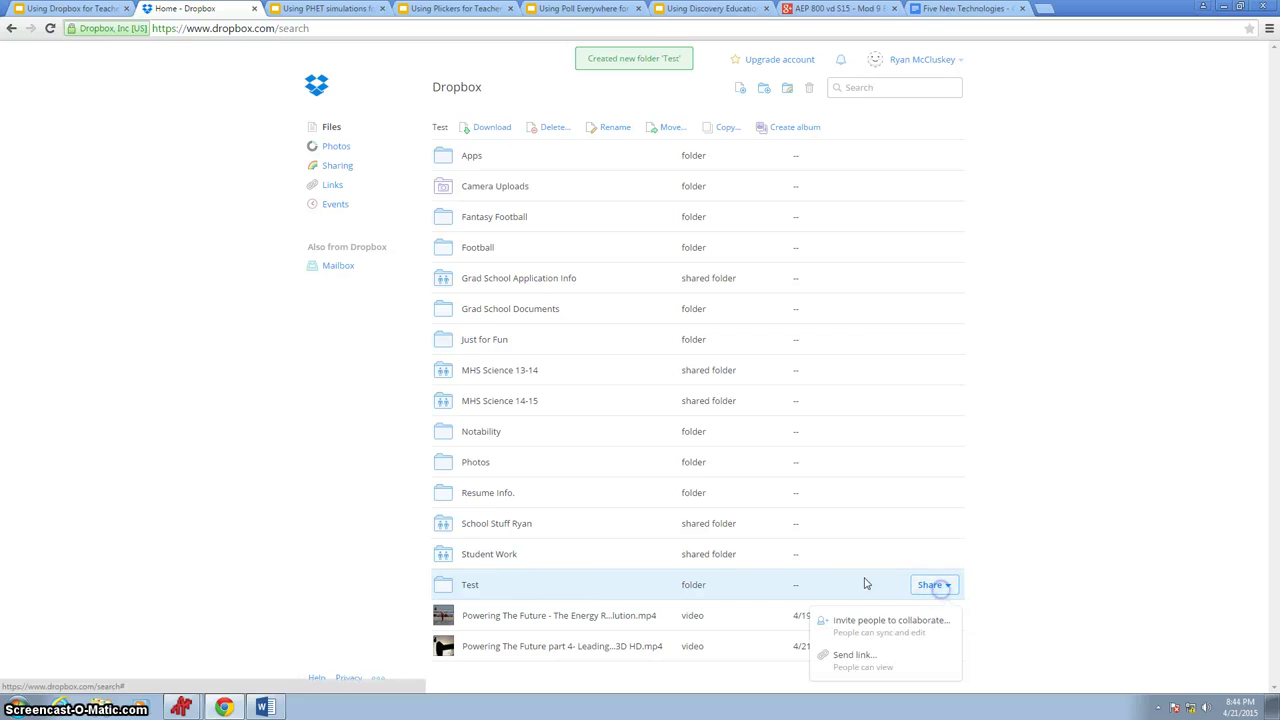
{"action": "left_click", "coordinate": [907, 629]}
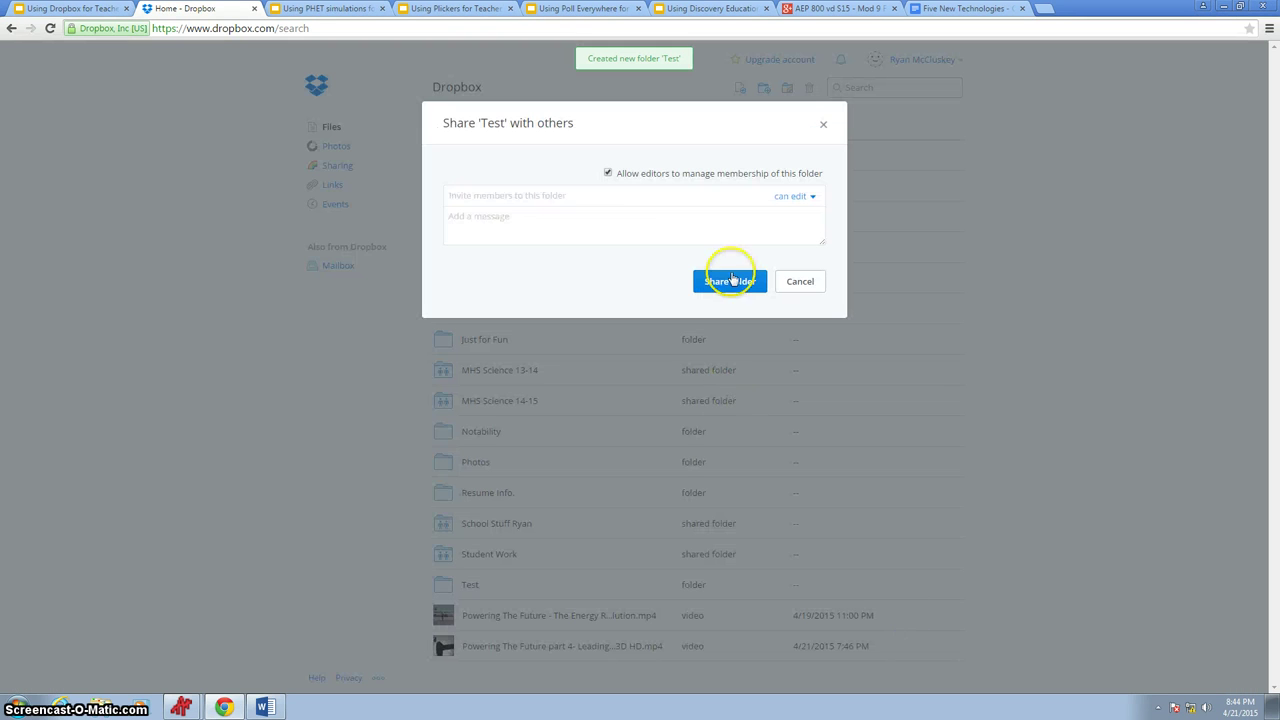
{"action": "type", "text": "adf"}
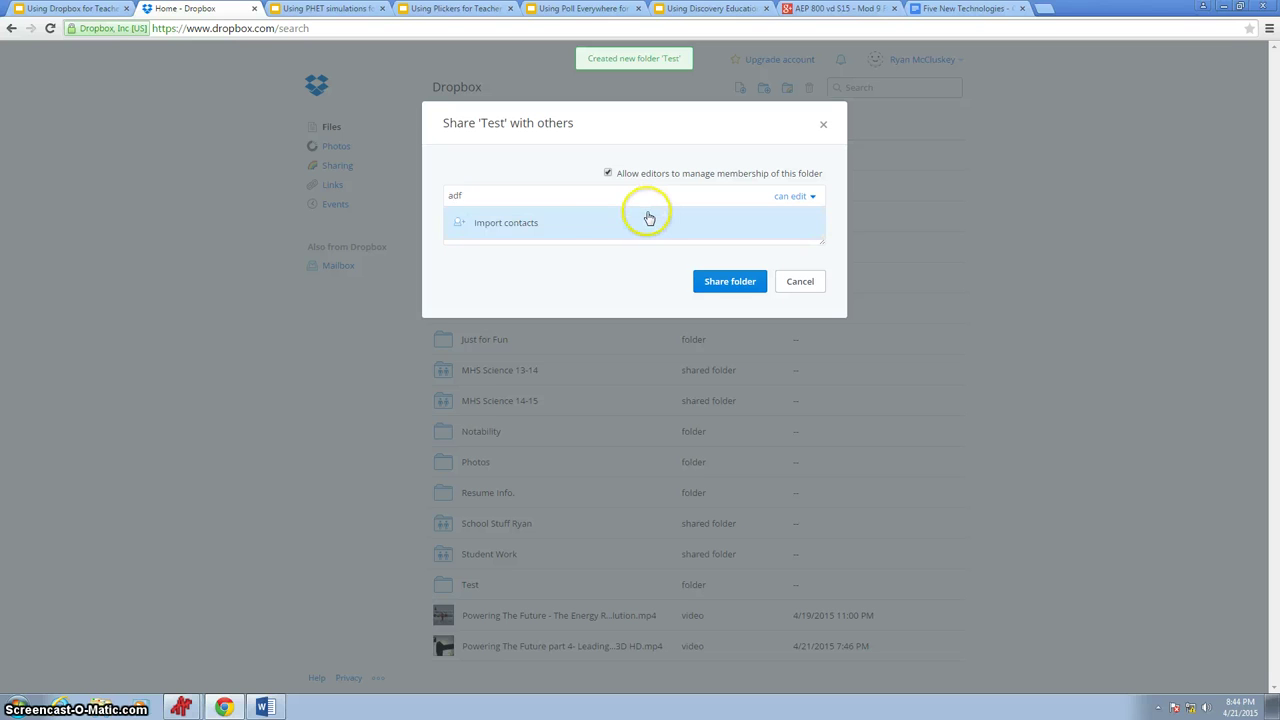
{"action": "key", "text": "BackSpace"}
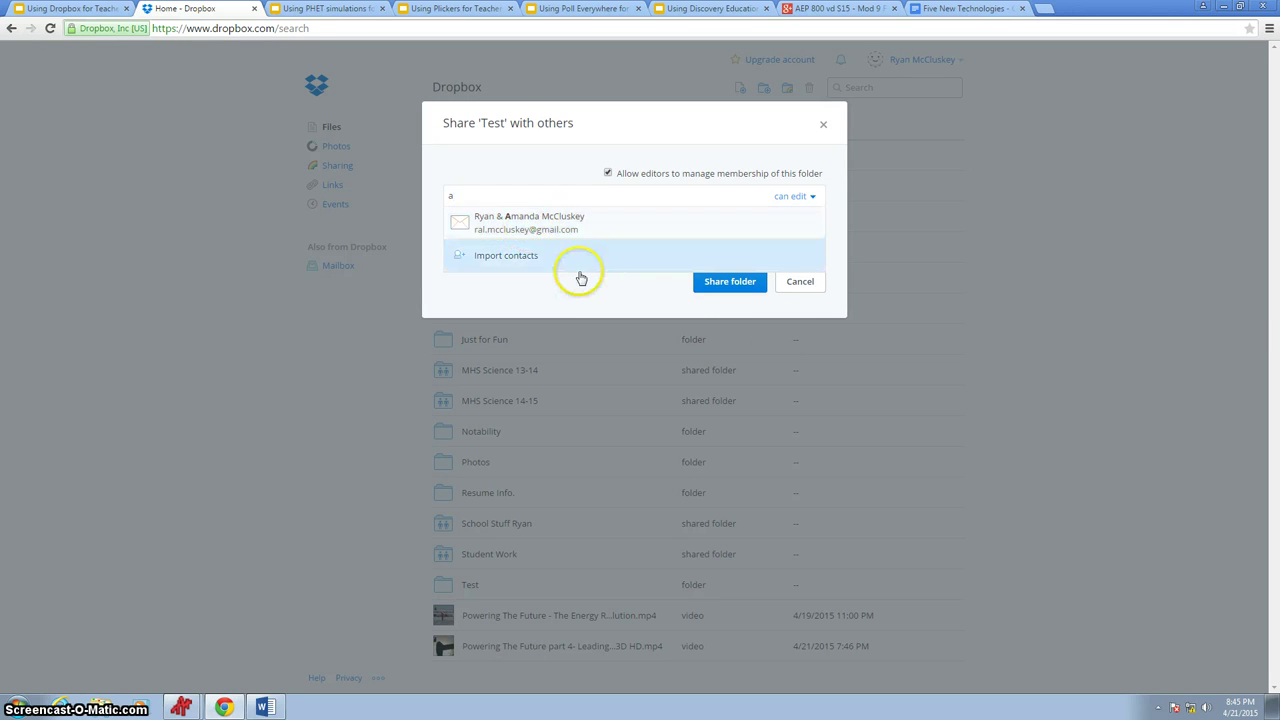
{"action": "left_click", "coordinate": [830, 287]}
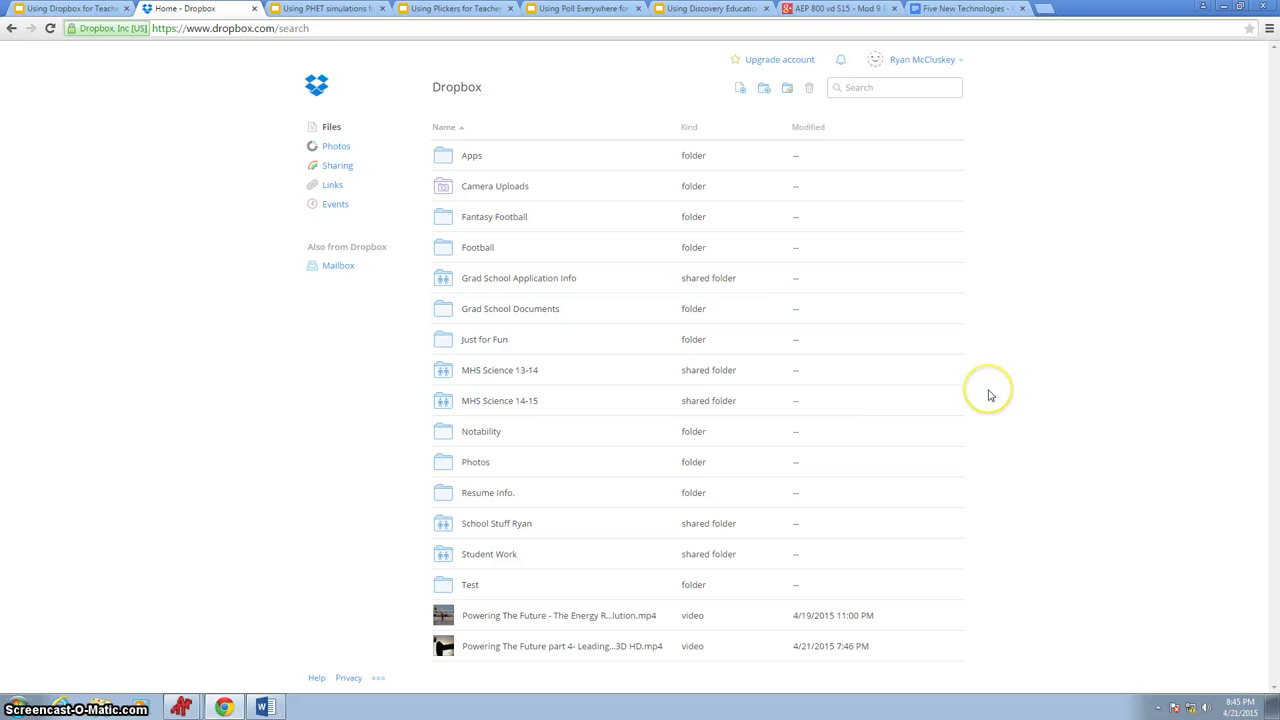